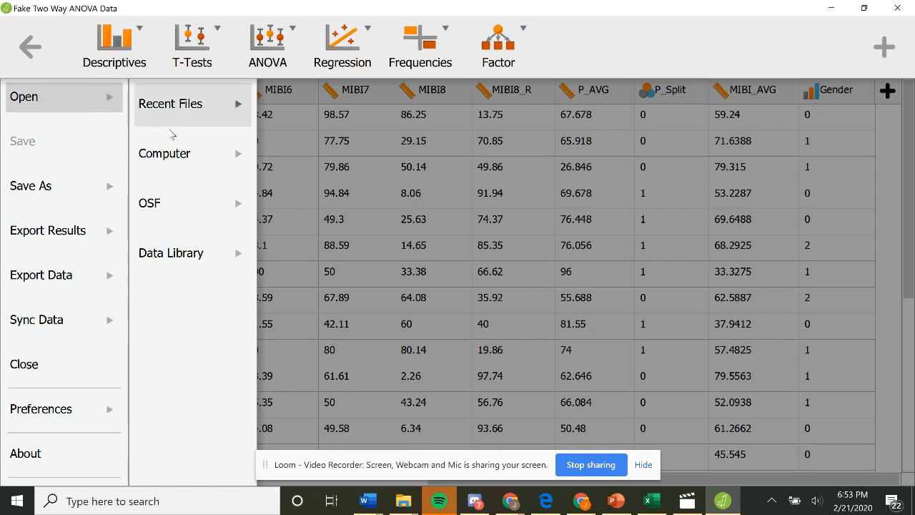
{"action": "left_click", "coordinate": [180, 154]}
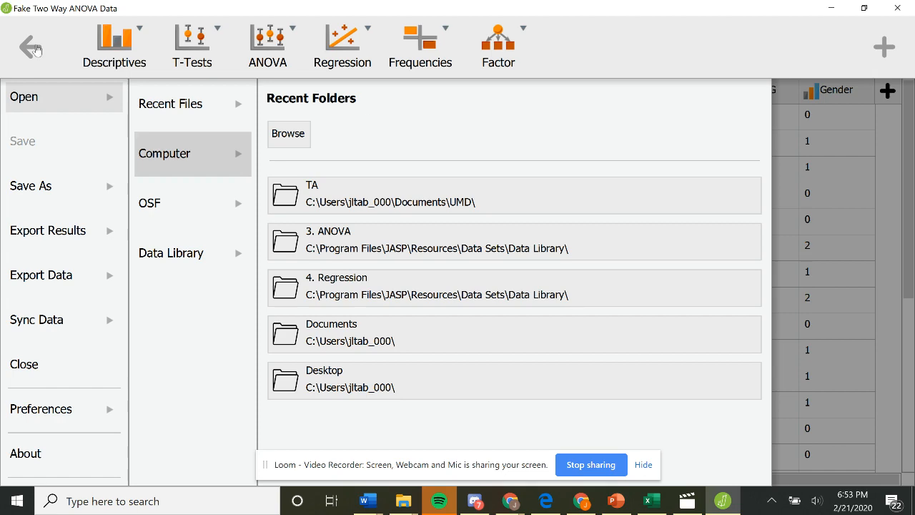
{"action": "left_click", "coordinate": [30, 47]}
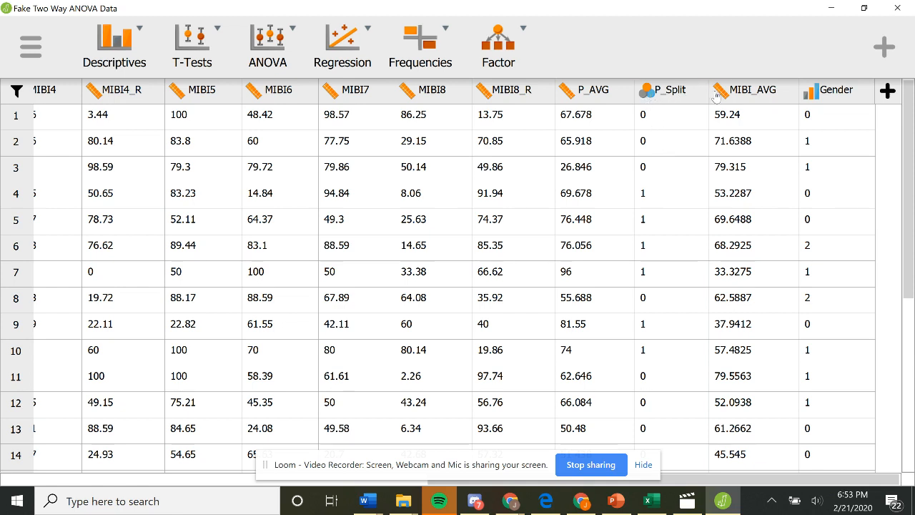
Check the measurement type options of P_Split and MIBI_AVG, and set the Gender variable to Nominal
{"action": "left_click", "coordinate": [647, 92]}
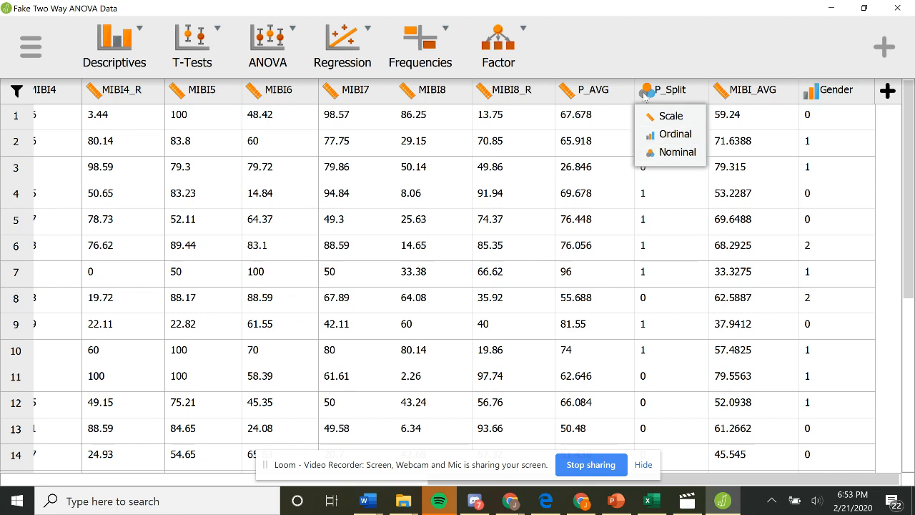
{"action": "left_click", "coordinate": [722, 91]}
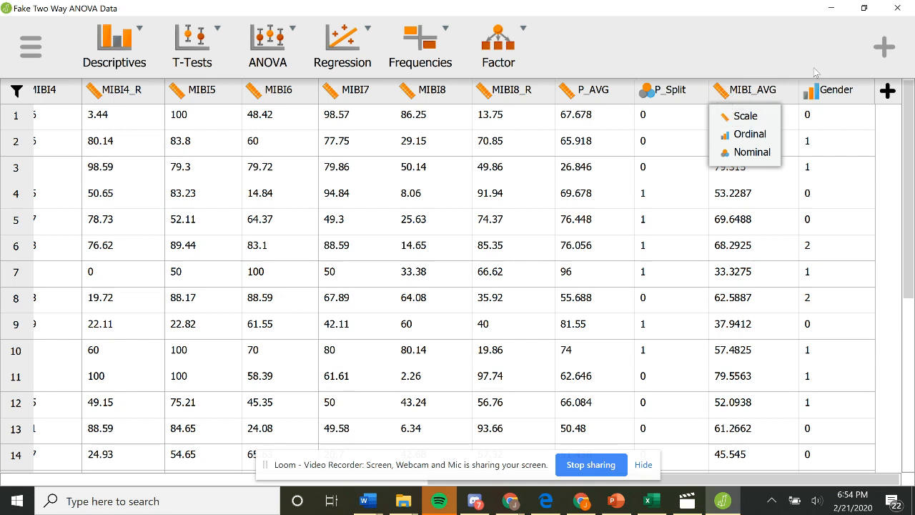
{"action": "left_click", "coordinate": [835, 96]}
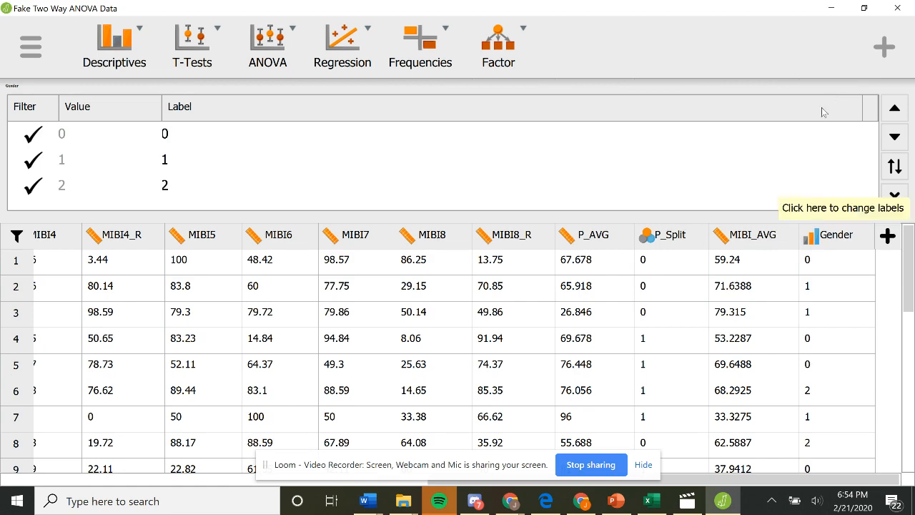
{"action": "left_click", "coordinate": [894, 194]}
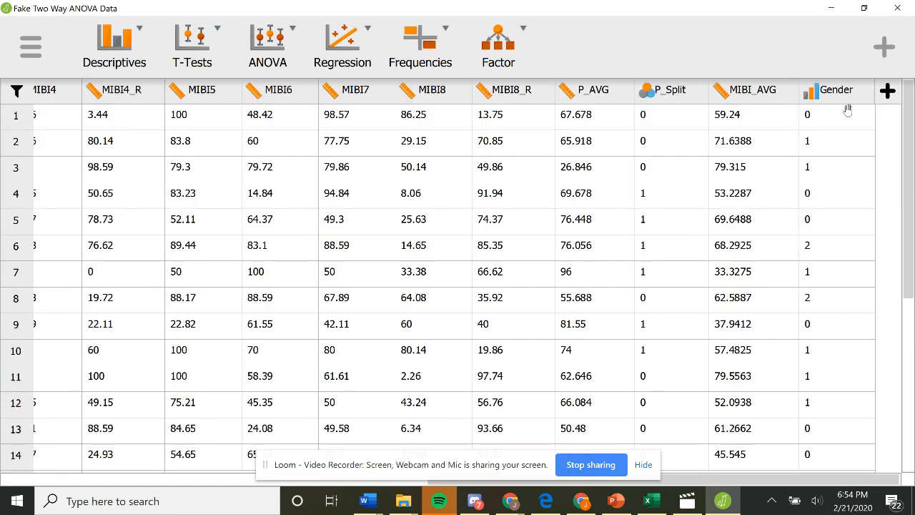
{"action": "left_click", "coordinate": [810, 95]}
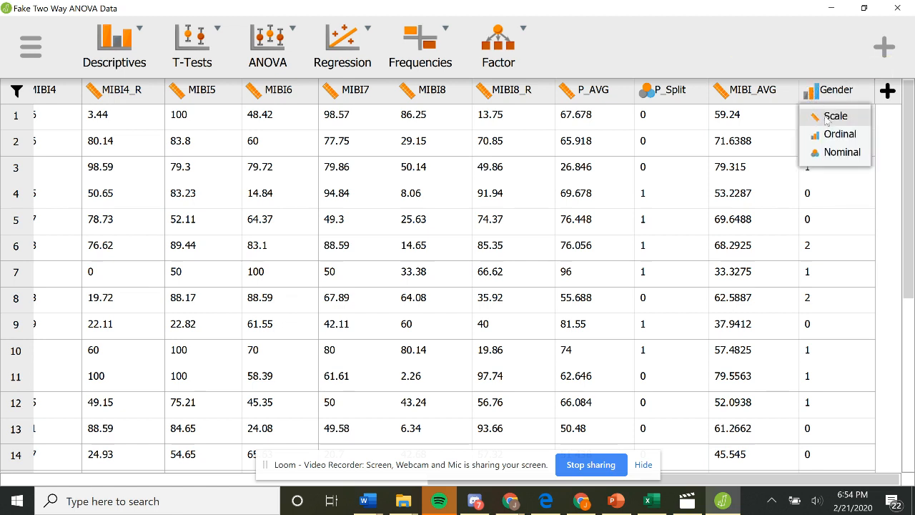
{"action": "left_click", "coordinate": [838, 153]}
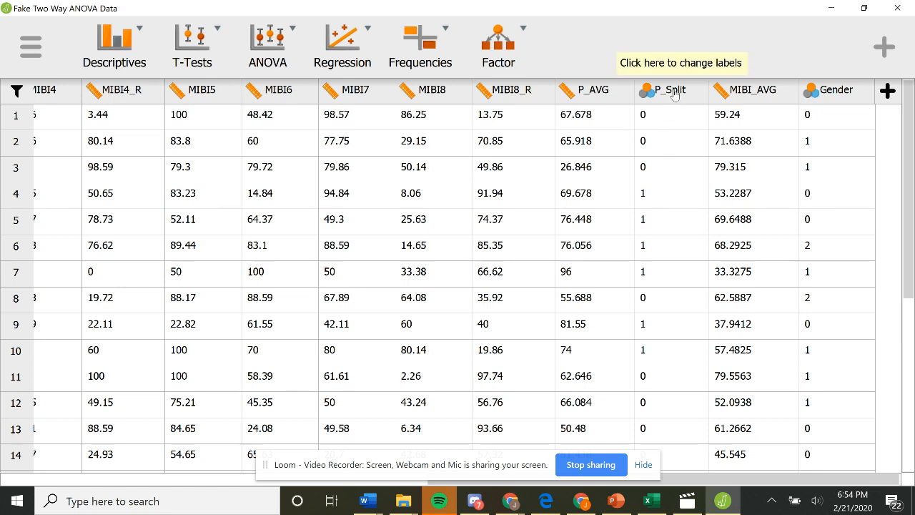
Label the P_Split values as Low for 0 and High for 1, and close the label editor
{"action": "left_click", "coordinate": [674, 93]}
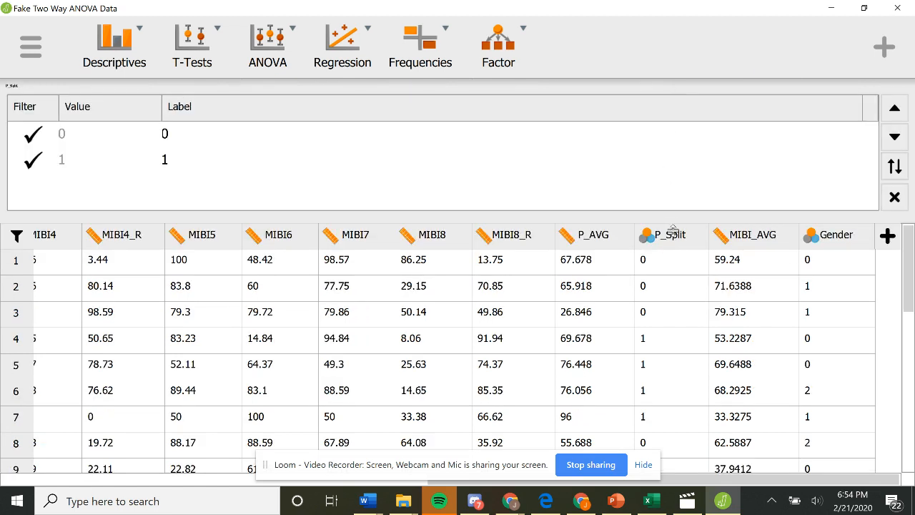
{"action": "left_click", "coordinate": [213, 138]}
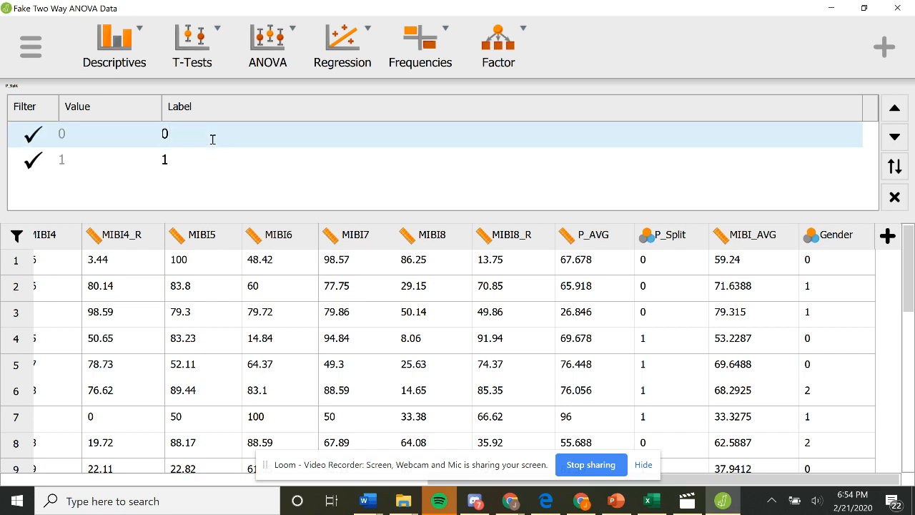
{"action": "type", "text": "Low"}
{"action": "left_click", "coordinate": [189, 159]}
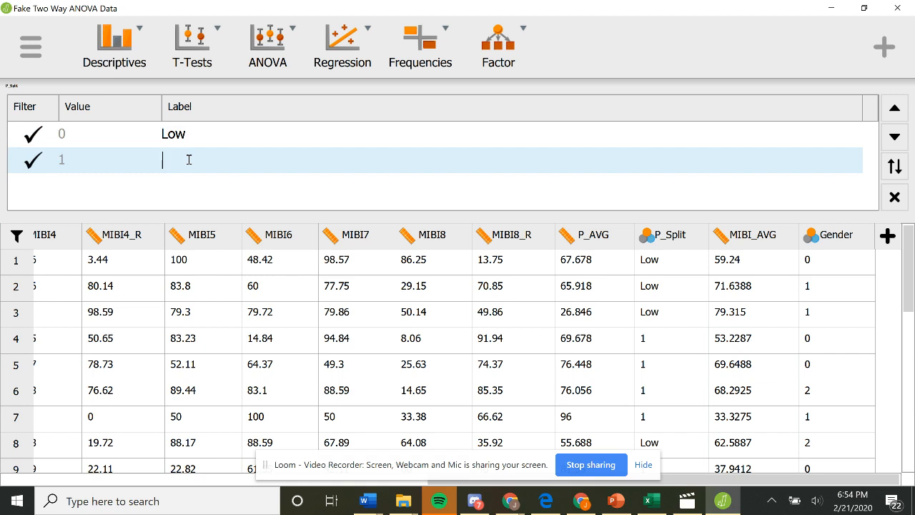
{"action": "type", "text": "High"}
{"action": "left_click", "coordinate": [471, 135]}
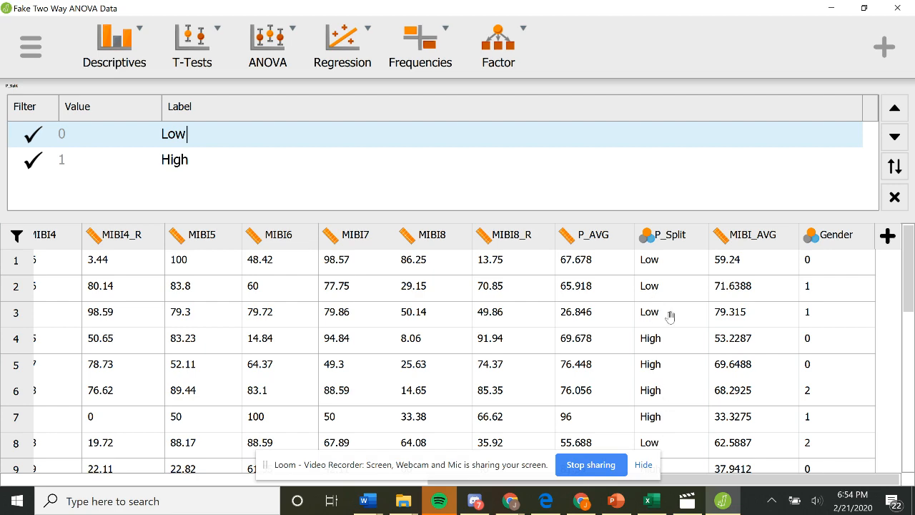
{"action": "left_click", "coordinate": [895, 198]}
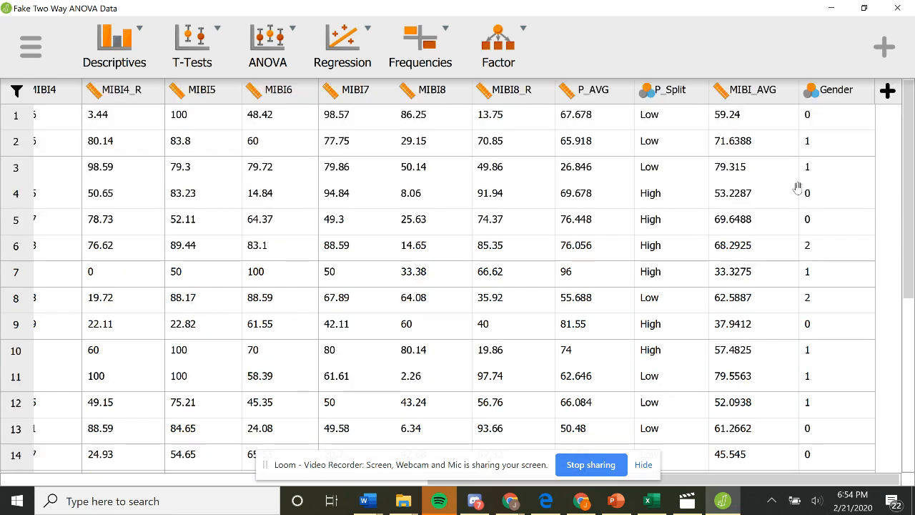
Label the Gender values as Female for 0, Male for 1 and Other for 2, and close the label editor
{"action": "left_click", "coordinate": [837, 92]}
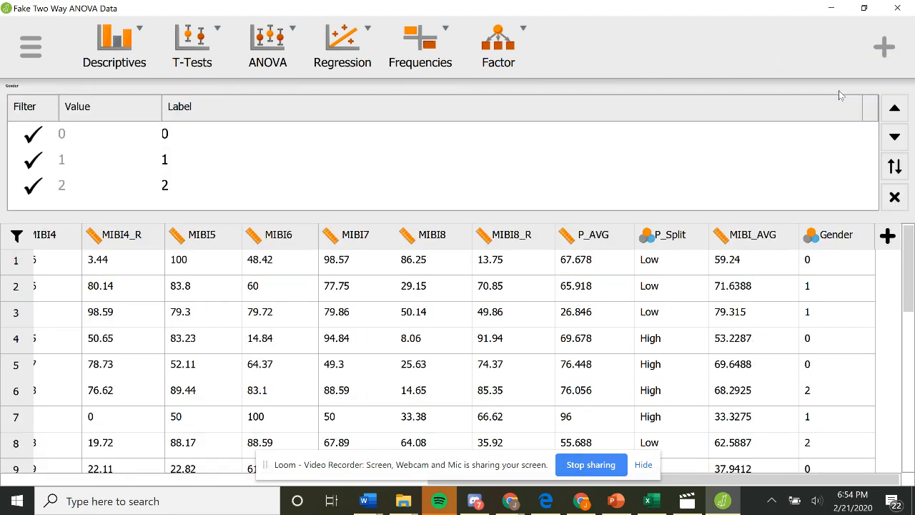
{"action": "left_click", "coordinate": [226, 140]}
{"action": "type", "text": "Female"}
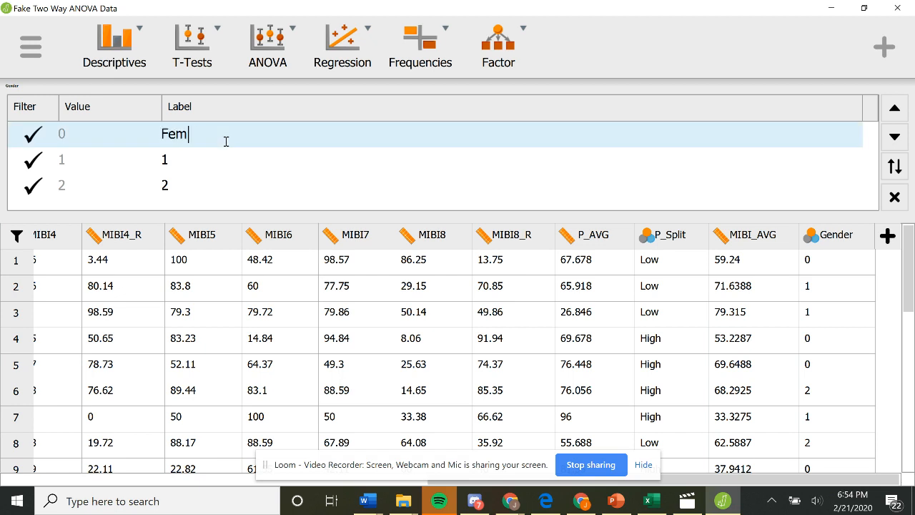
{"action": "left_click", "coordinate": [189, 159]}
{"action": "key", "text": "BackSpace"}
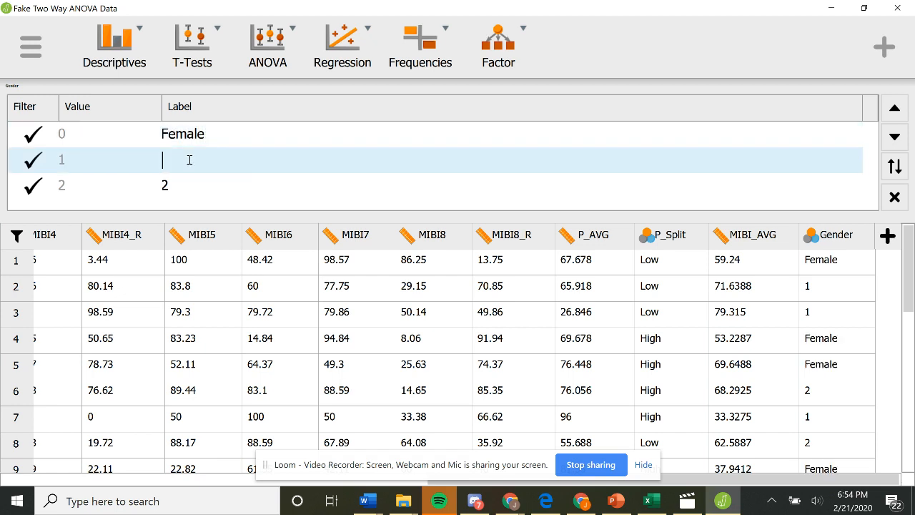
{"action": "type", "text": "Male"}
{"action": "left_click", "coordinate": [183, 186]}
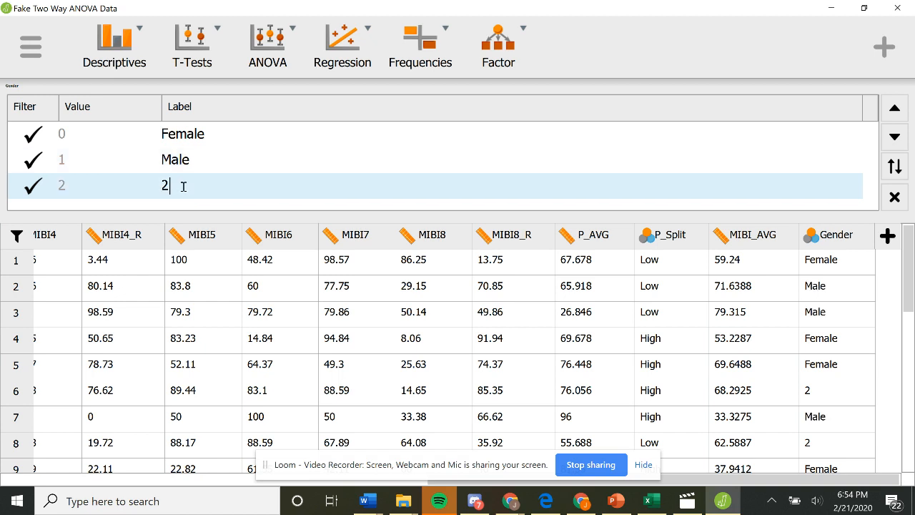
{"action": "type", "text": "Other"}
{"action": "left_click", "coordinate": [463, 139]}
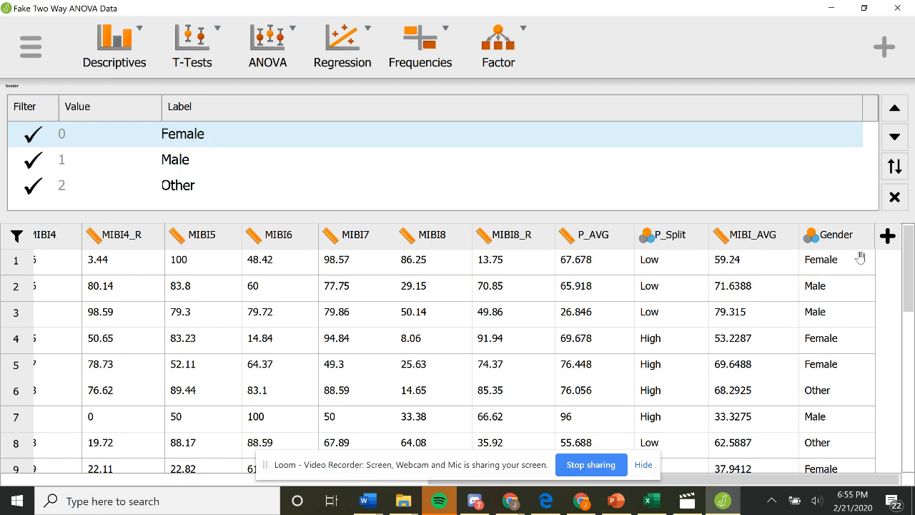
{"action": "left_click", "coordinate": [894, 197]}
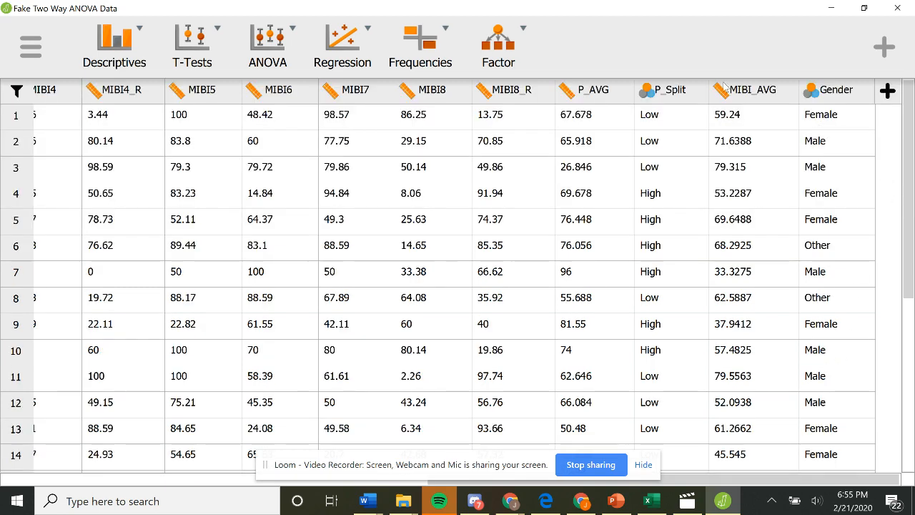
Create a classical ANOVA analysis with MIBI_AVG as the dependent variable
{"action": "left_click", "coordinate": [268, 56]}
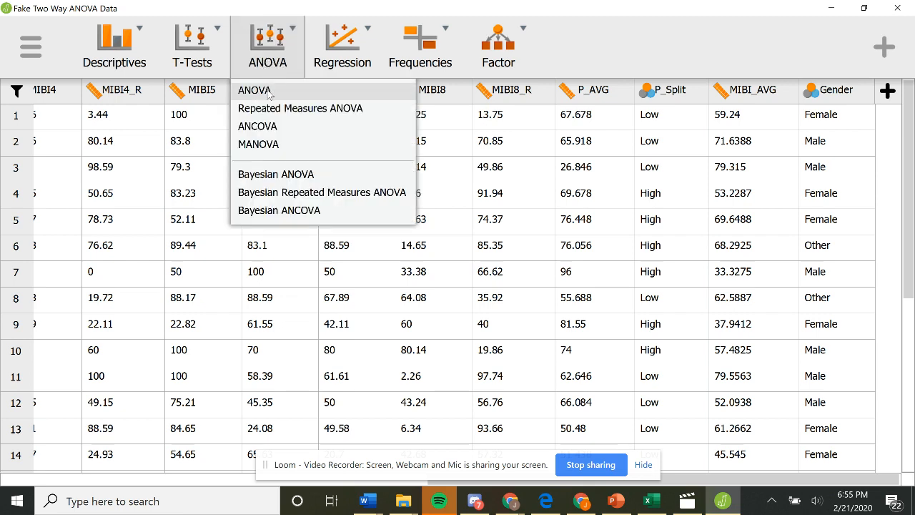
{"action": "left_click", "coordinate": [269, 93]}
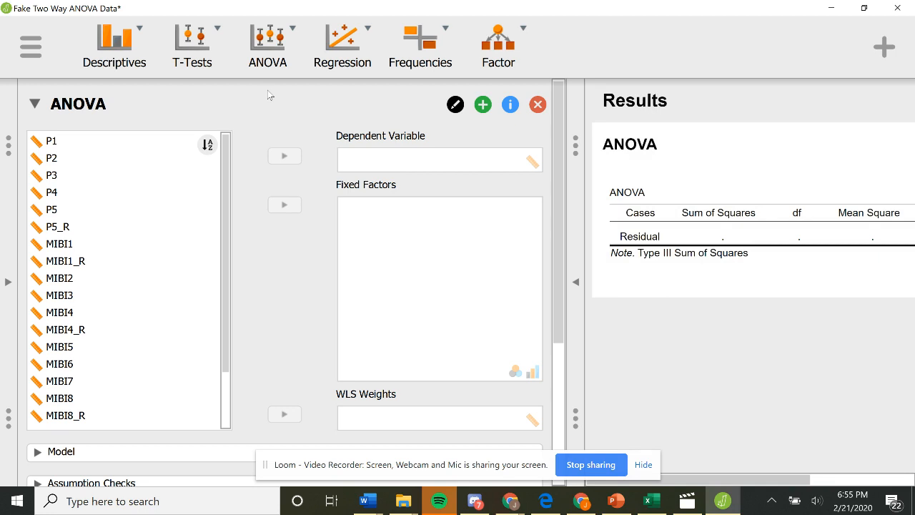
{"action": "left_click_drag", "start_coordinate": [226, 182], "coordinate": [226, 309]}
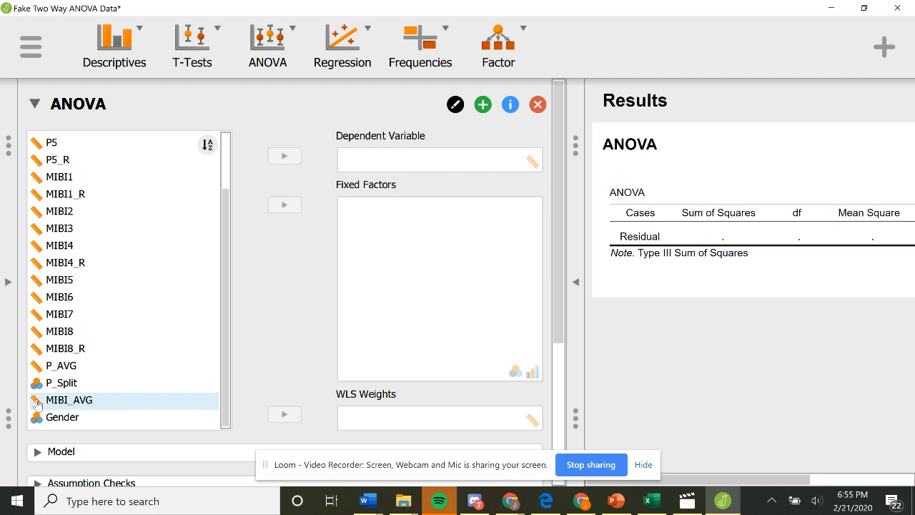
{"action": "left_click_drag", "start_coordinate": [90, 405], "coordinate": [412, 156]}
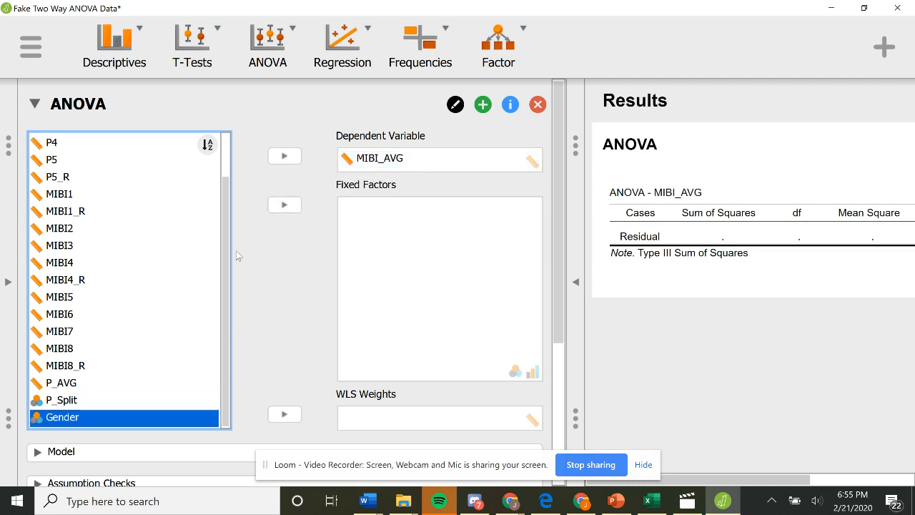
Add P_Split and Gender as fixed factors of the ANOVA
{"action": "left_click", "coordinate": [100, 404]}
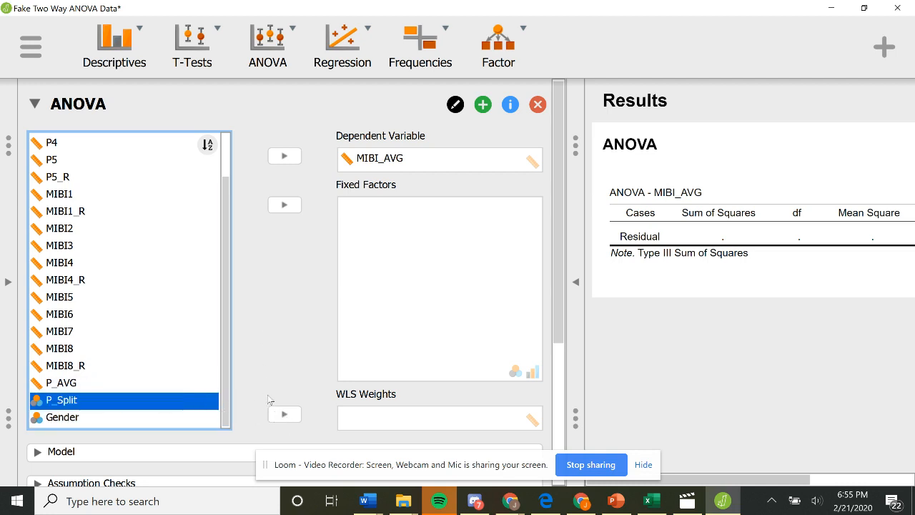
{"action": "left_click", "coordinate": [284, 206]}
{"action": "left_click", "coordinate": [88, 424]}
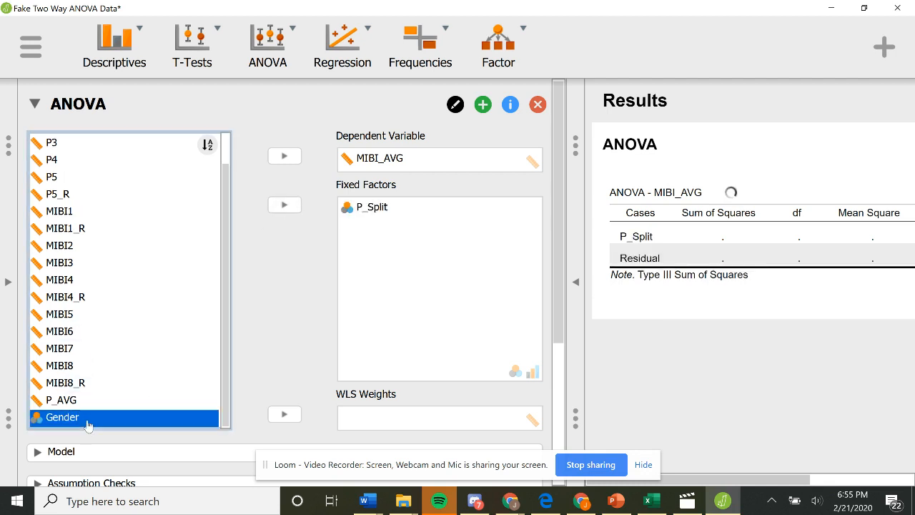
{"action": "left_click", "coordinate": [284, 206]}
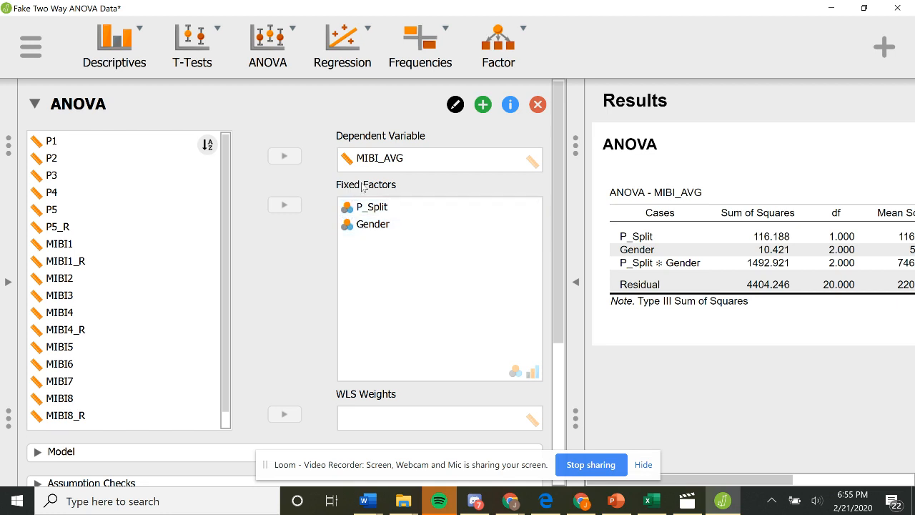
Examine the ANOVA results table for the F and p values of P_Split, Gender and their interaction
{"action": "scroll", "coordinate": [281, 301], "scroll_direction": "down", "scroll_amount": 3}
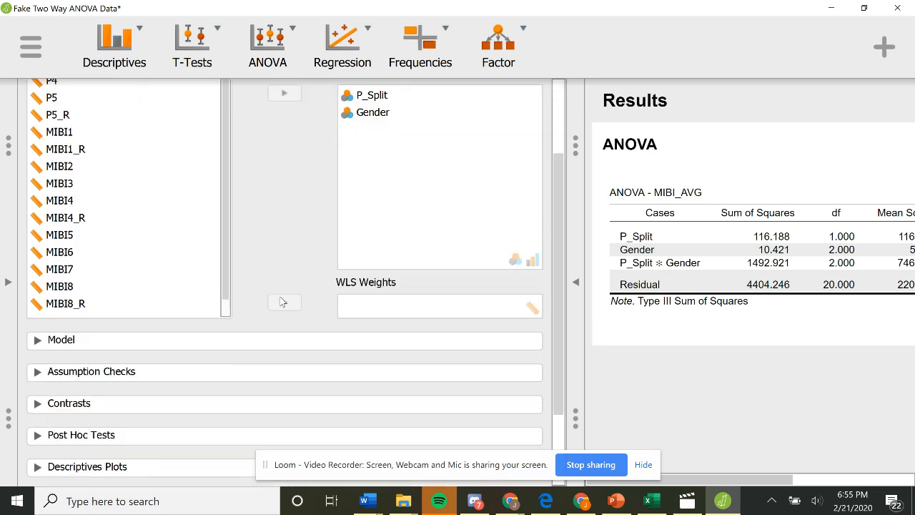
{"action": "scroll", "coordinate": [281, 301], "scroll_direction": "up", "scroll_amount": 3}
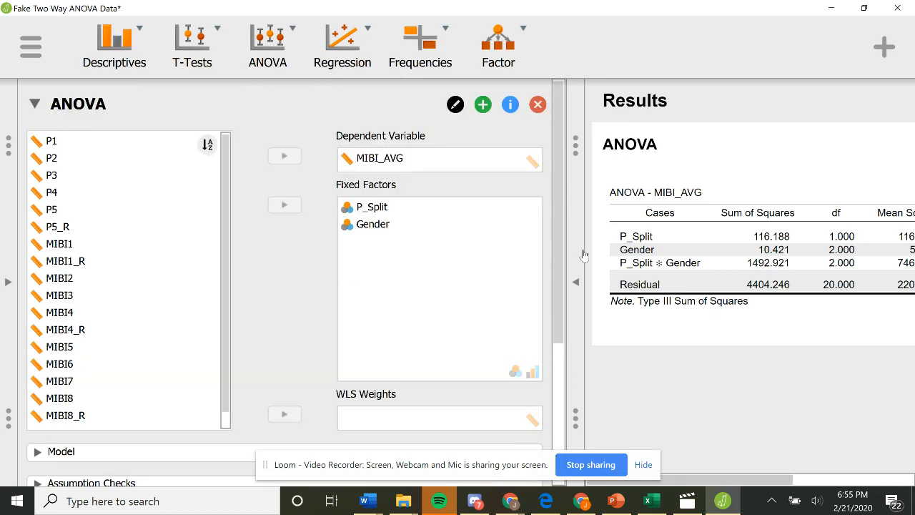
{"action": "scroll", "coordinate": [744, 329], "scroll_direction": "right", "scroll_amount": 5}
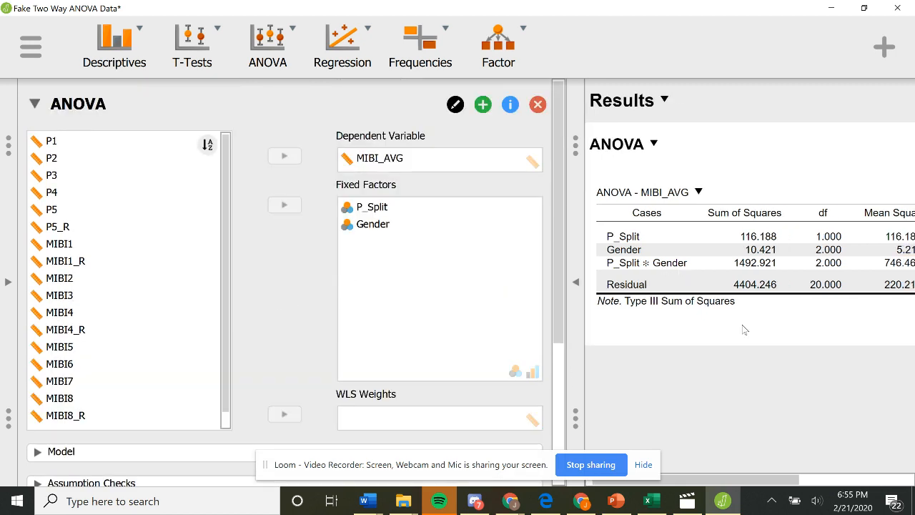
{"action": "scroll", "coordinate": [743, 330], "scroll_direction": "right", "scroll_amount": 2}
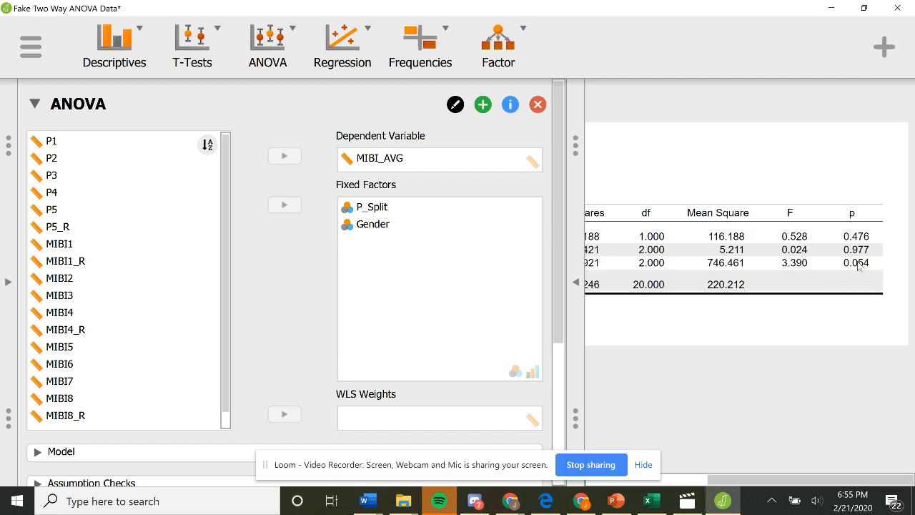
{"action": "scroll", "coordinate": [834, 286], "scroll_direction": "left", "scroll_amount": 5}
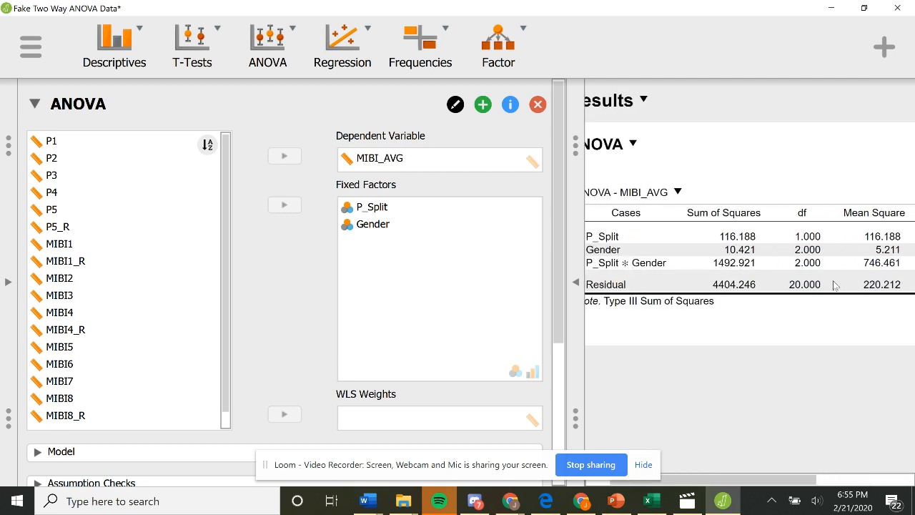
{"action": "scroll", "coordinate": [833, 285], "scroll_direction": "right", "scroll_amount": 5}
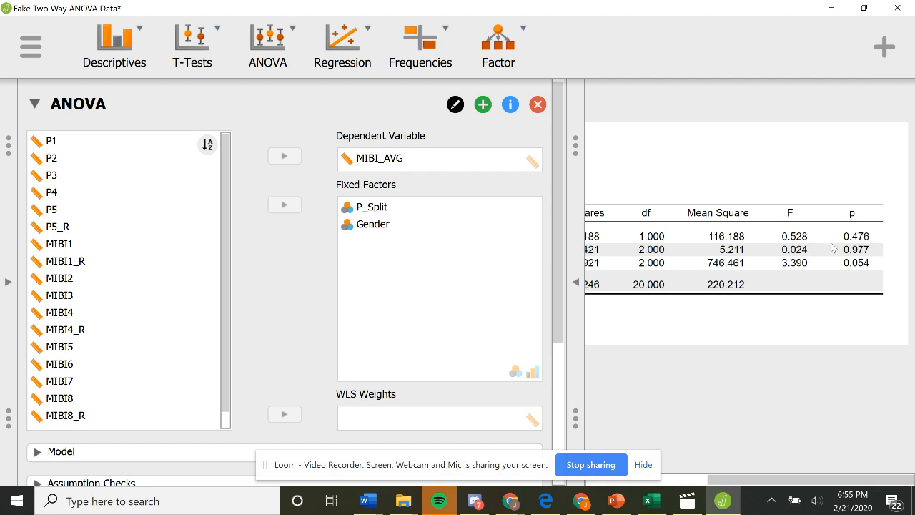
{"action": "scroll", "coordinate": [828, 255], "scroll_direction": "left", "scroll_amount": 5}
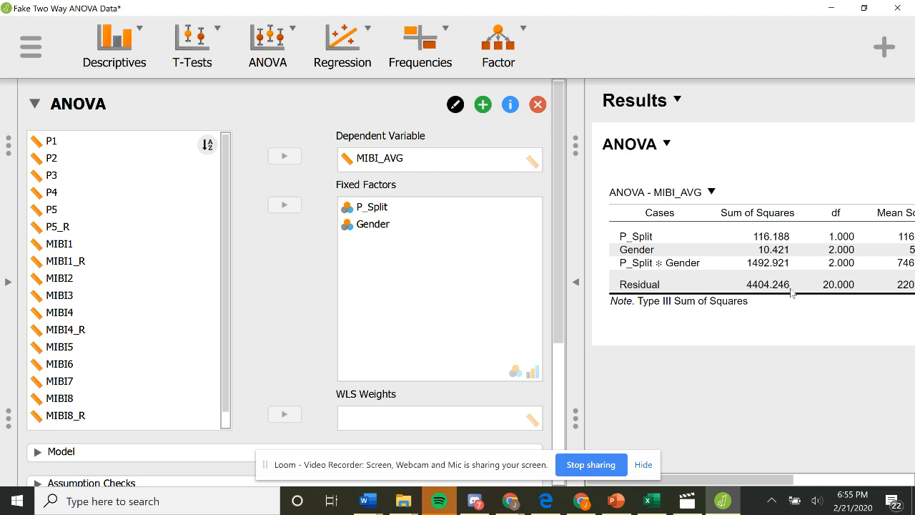
{"action": "scroll", "coordinate": [791, 292], "scroll_direction": "right", "scroll_amount": 5}
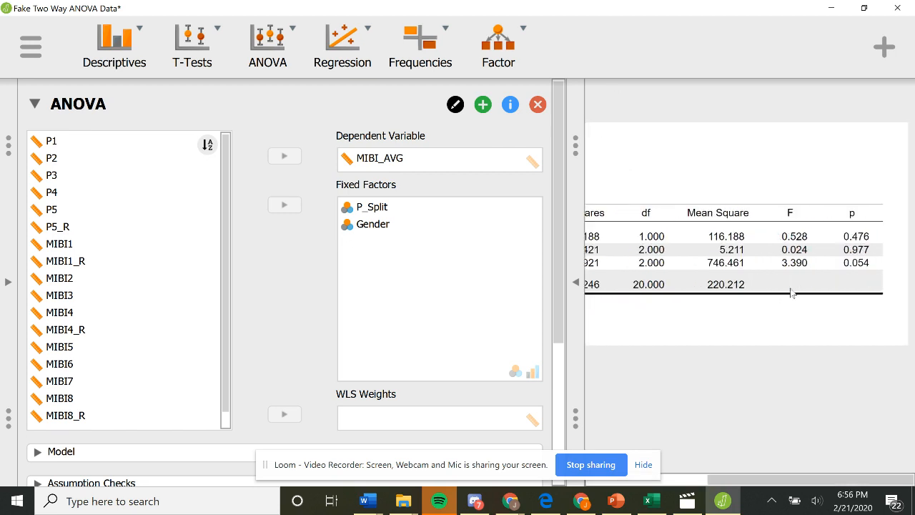
{"action": "scroll", "coordinate": [791, 293], "scroll_direction": "left", "scroll_amount": 2}
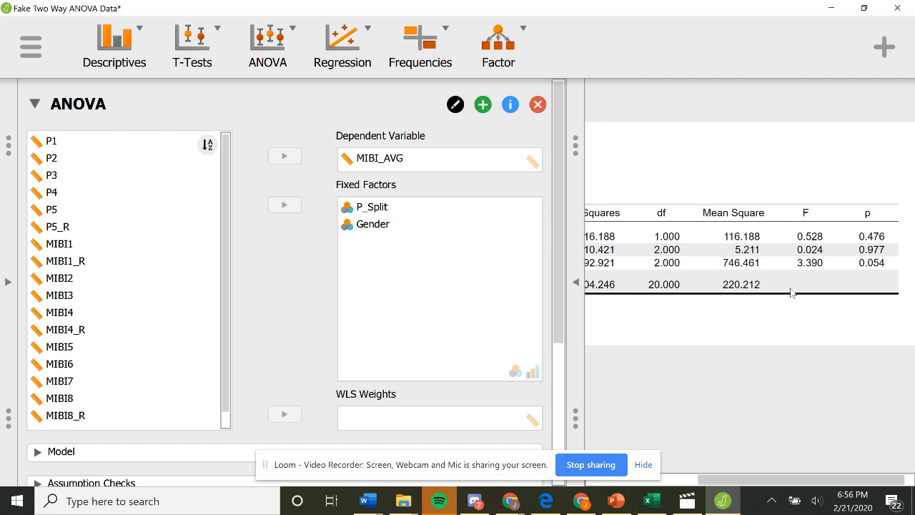
Add a post hoc test for Gender to the ANOVA
{"action": "scroll", "coordinate": [792, 293], "scroll_direction": "left", "scroll_amount": 5}
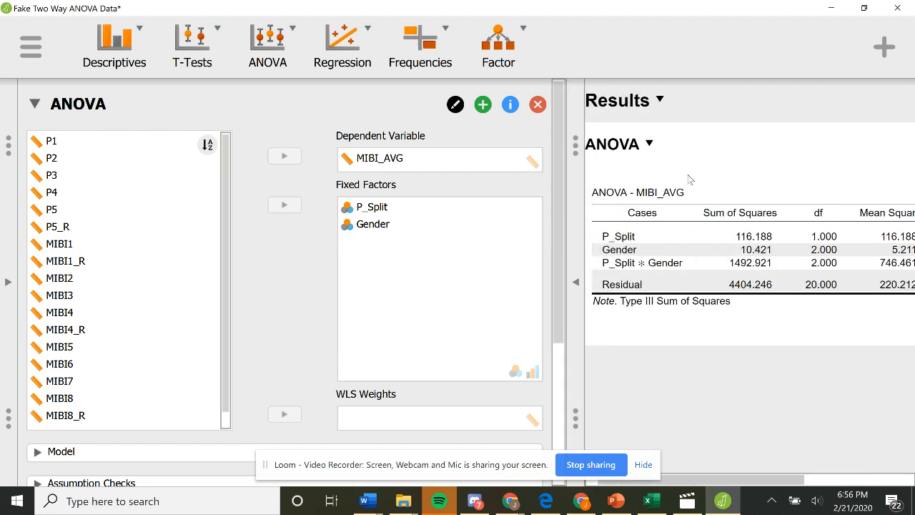
{"action": "left_click_drag", "start_coordinate": [565, 179], "coordinate": [565, 340]}
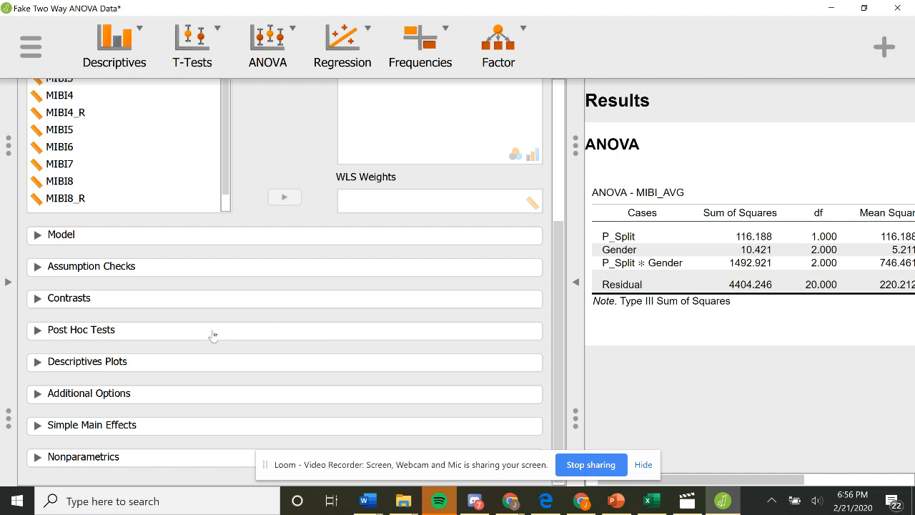
{"action": "scroll", "coordinate": [811, 248], "scroll_direction": "right", "scroll_amount": 5}
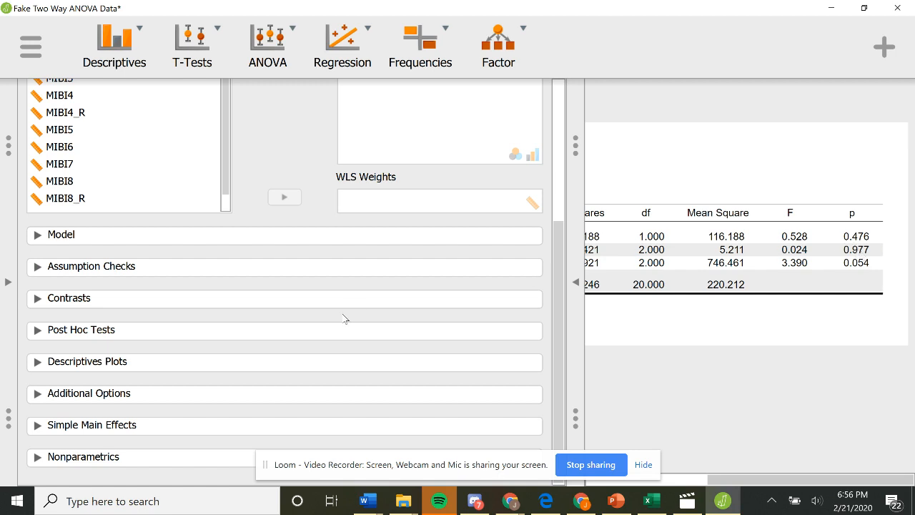
{"action": "left_click", "coordinate": [93, 333]}
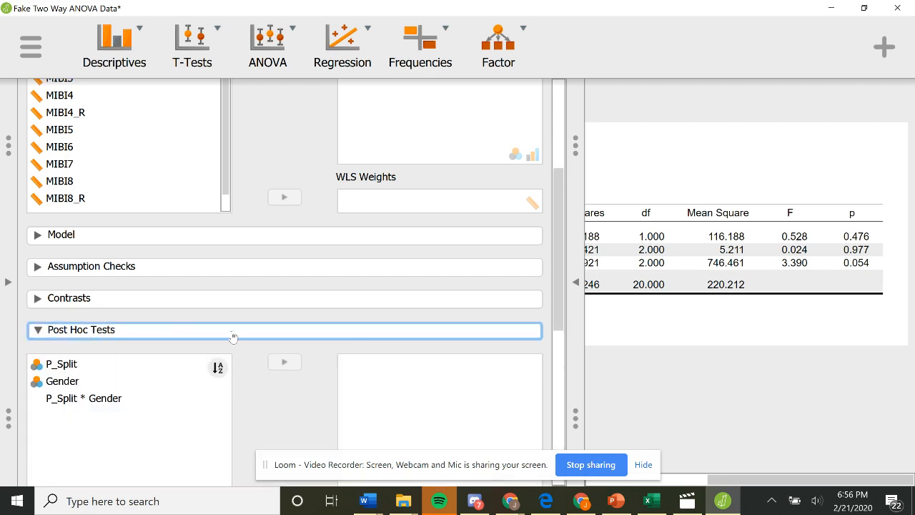
{"action": "scroll", "coordinate": [253, 347], "scroll_direction": "down", "scroll_amount": 5}
{"action": "scroll", "coordinate": [253, 347], "scroll_direction": "up", "scroll_amount": 8}
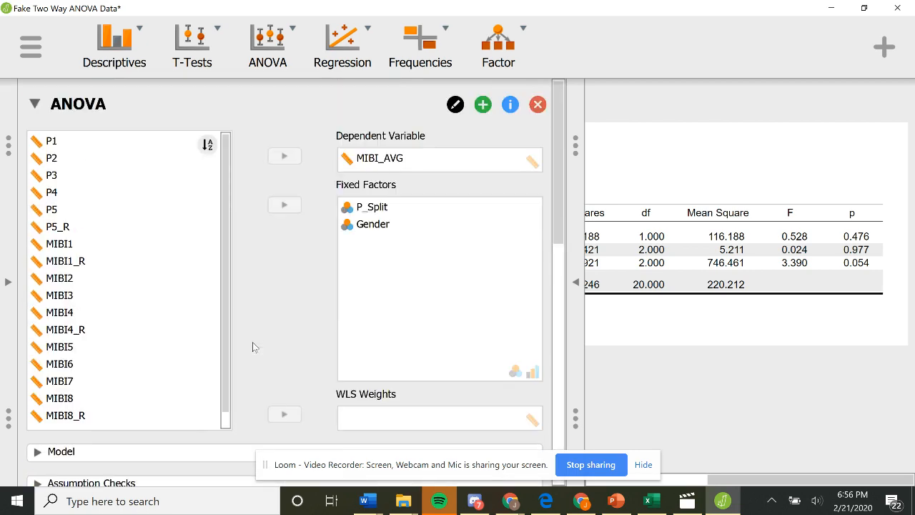
{"action": "left_click_drag", "start_coordinate": [557, 229], "coordinate": [559, 368]}
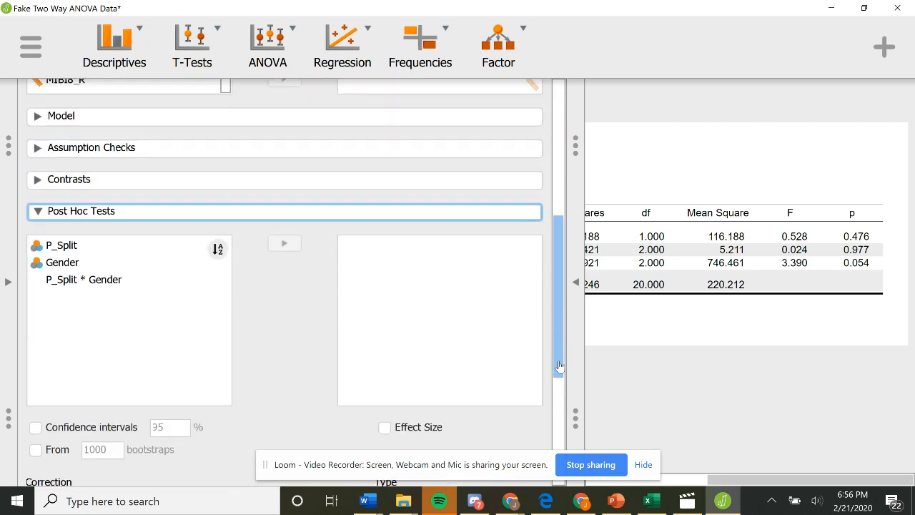
{"action": "left_click", "coordinate": [81, 271]}
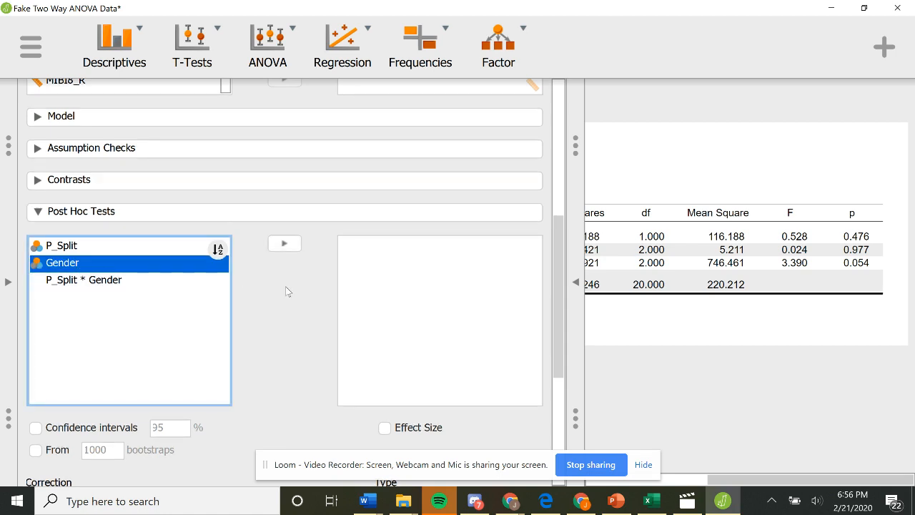
{"action": "left_click", "coordinate": [285, 243]}
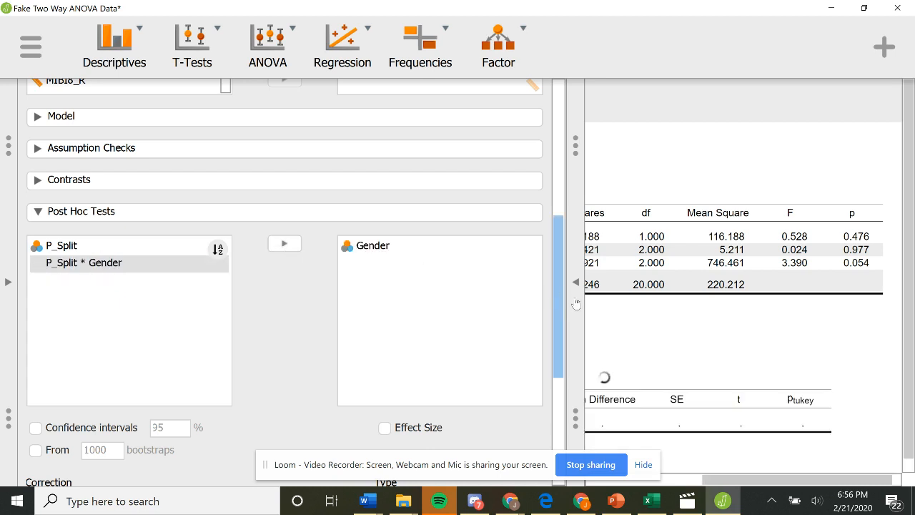
Review the Gender post hoc comparisons with their Tukey p values, and collapse the post hoc test settings
{"action": "scroll", "coordinate": [663, 351], "scroll_direction": "down", "scroll_amount": 1}
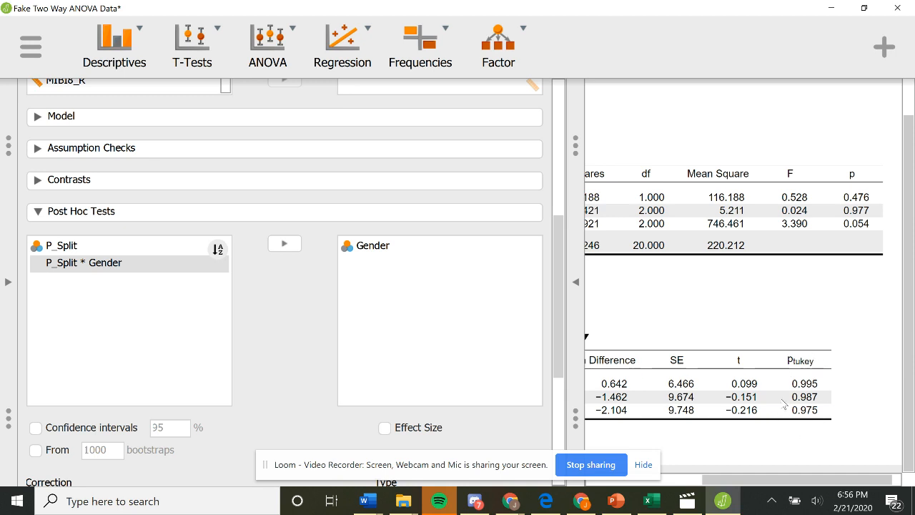
{"action": "scroll", "coordinate": [781, 375], "scroll_direction": "left", "scroll_amount": 5}
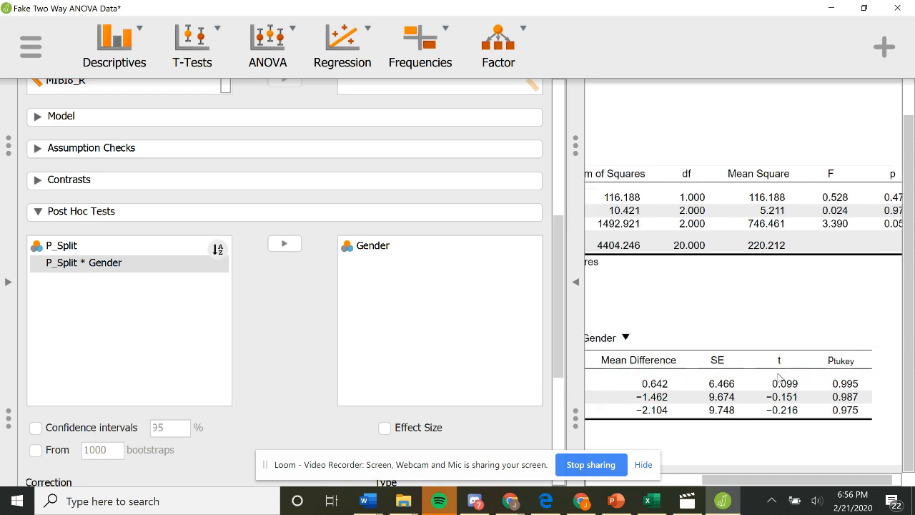
{"action": "scroll", "coordinate": [779, 378], "scroll_direction": "left", "scroll_amount": 1}
{"action": "scroll", "coordinate": [782, 375], "scroll_direction": "right", "scroll_amount": 6}
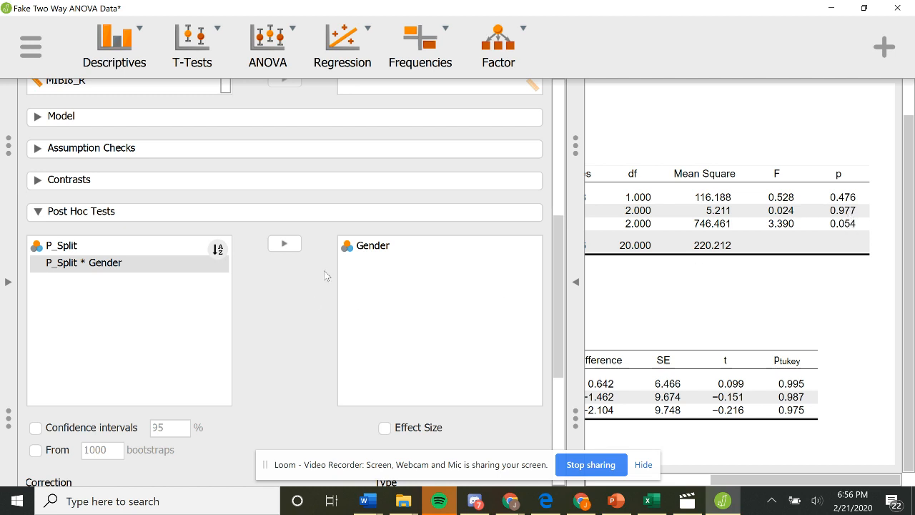
{"action": "left_click", "coordinate": [35, 210]}
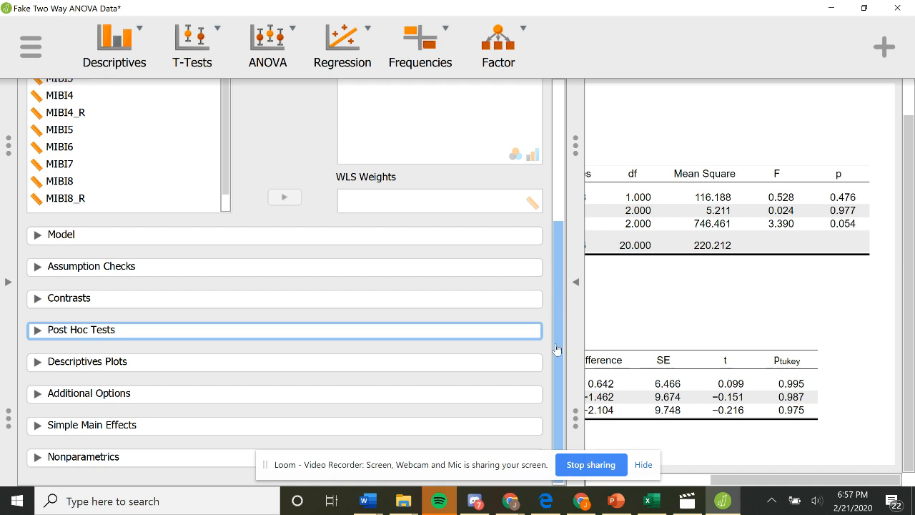
Set up simple main effects with P_Split as the simple effect factor and Gender as Moderator Factor 1
{"action": "scroll", "coordinate": [557, 349], "scroll_direction": "up", "scroll_amount": 2}
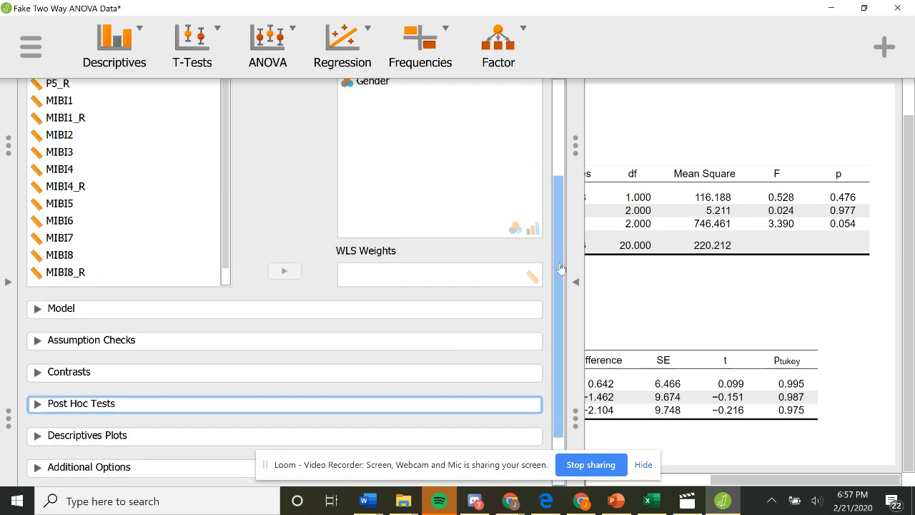
{"action": "scroll", "coordinate": [561, 268], "scroll_direction": "down", "scroll_amount": 2}
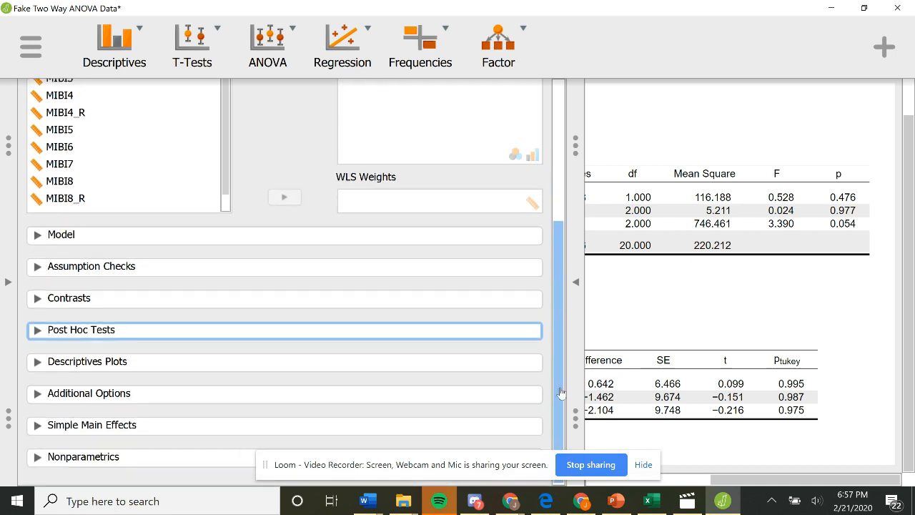
{"action": "left_click", "coordinate": [99, 429]}
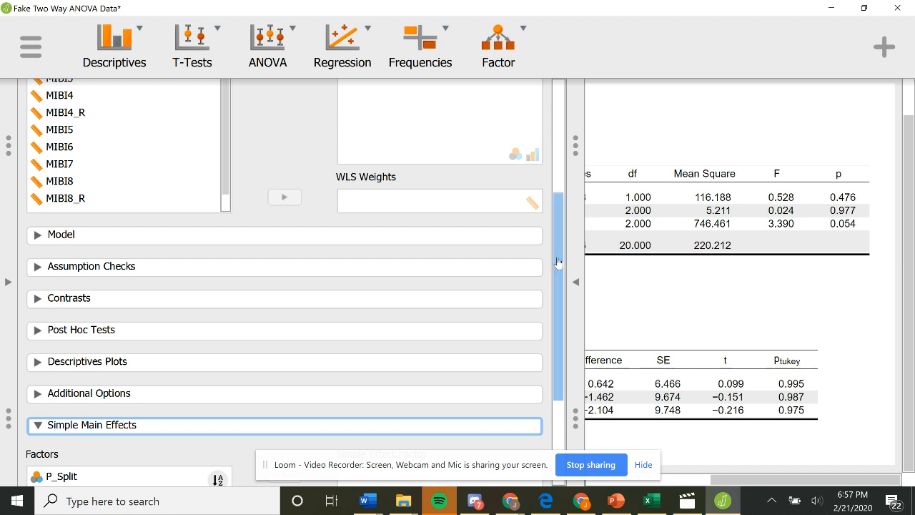
{"action": "left_click_drag", "start_coordinate": [559, 266], "coordinate": [556, 388]}
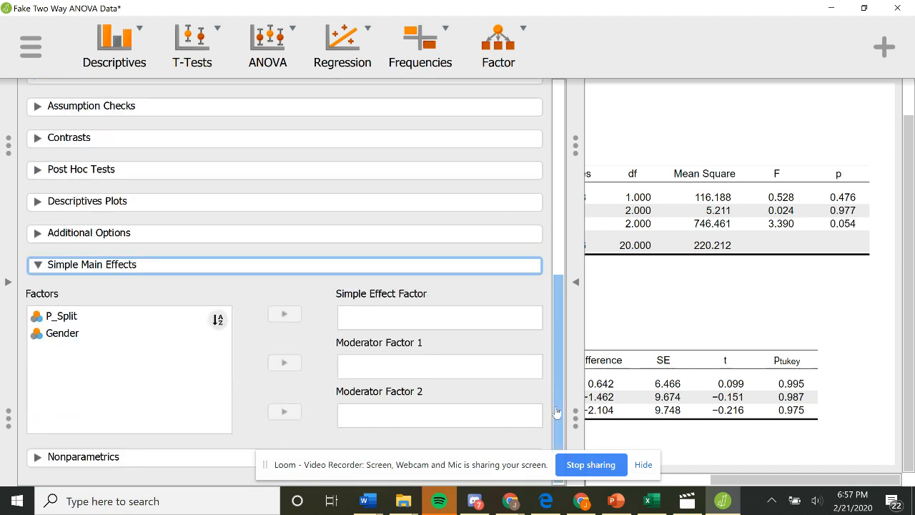
{"action": "left_click", "coordinate": [93, 323]}
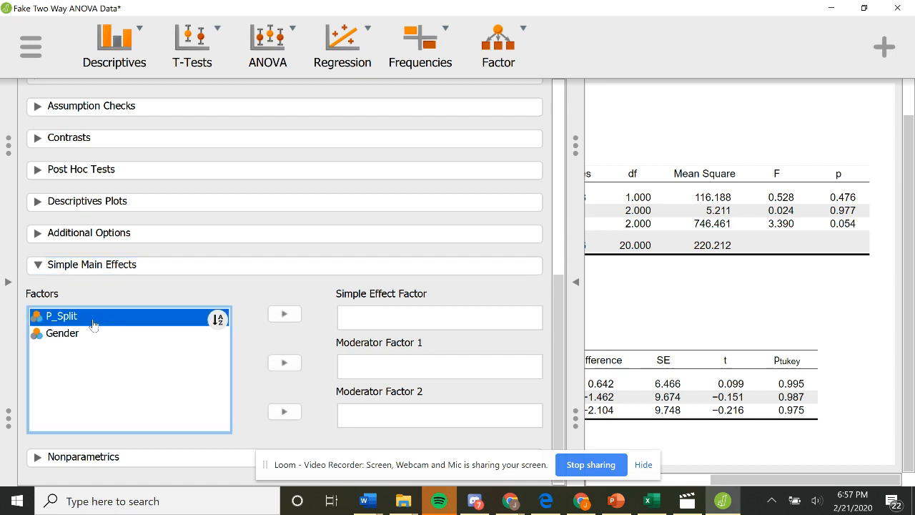
{"action": "left_click", "coordinate": [285, 315]}
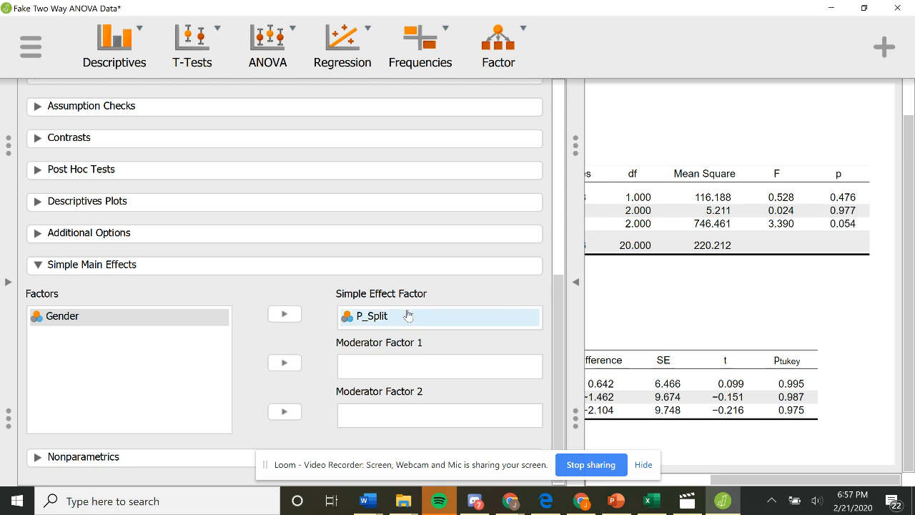
{"action": "left_click", "coordinate": [158, 318]}
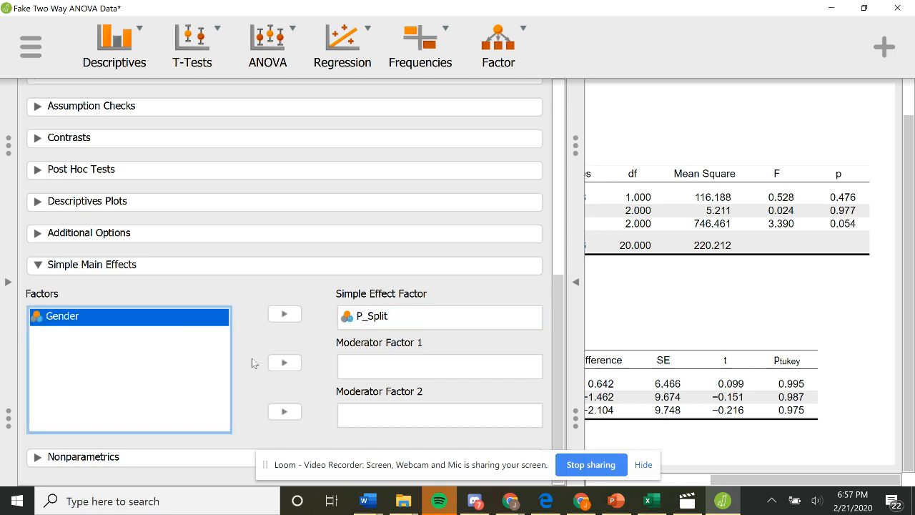
{"action": "left_click", "coordinate": [284, 367]}
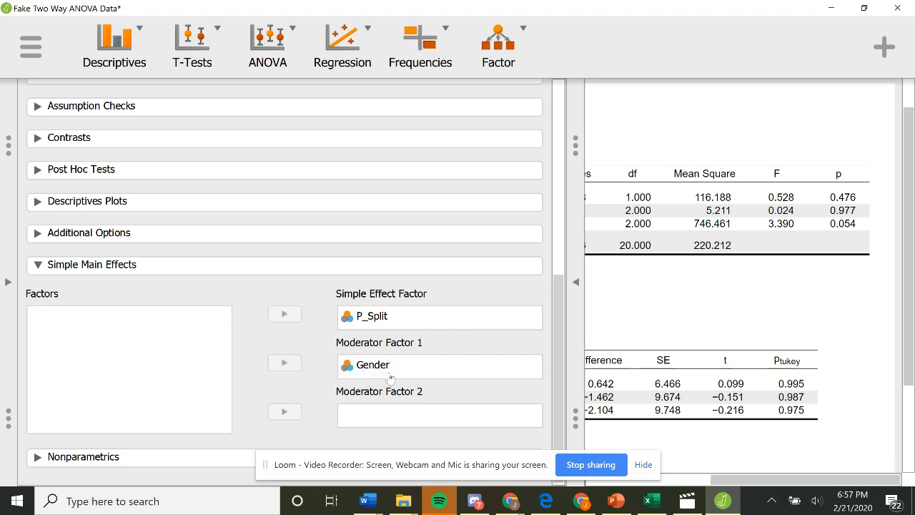
Expand the results to full width and examine the ANOVA, Gender post hoc and P_Split simple main effects tables
{"action": "left_click", "coordinate": [575, 281]}
{"action": "scroll", "coordinate": [467, 343], "scroll_direction": "down", "scroll_amount": 3}
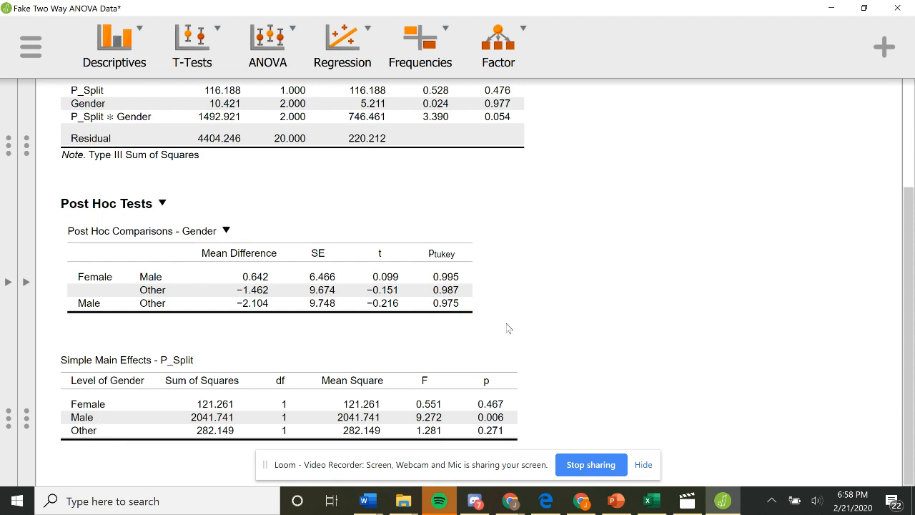
{"action": "scroll", "coordinate": [509, 328], "scroll_direction": "up", "scroll_amount": 1}
{"action": "scroll", "coordinate": [509, 329], "scroll_direction": "down", "scroll_amount": 1}
{"action": "scroll", "coordinate": [238, 252], "scroll_direction": "up", "scroll_amount": 4}
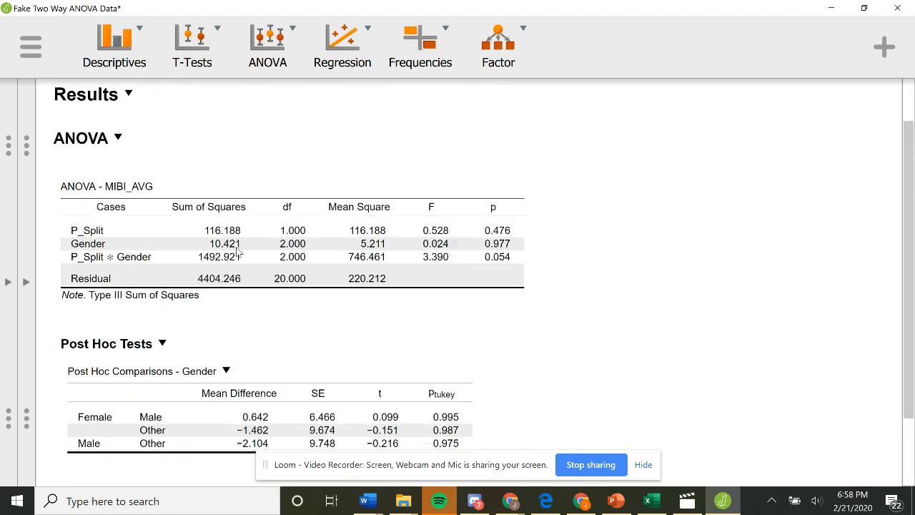
{"action": "scroll", "coordinate": [286, 170], "scroll_direction": "down", "scroll_amount": 5}
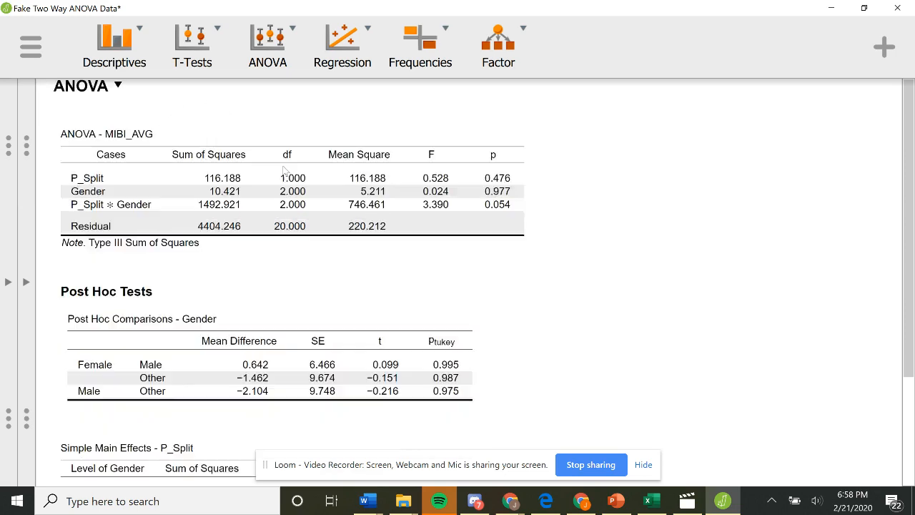
{"action": "scroll", "coordinate": [282, 167], "scroll_direction": "up", "scroll_amount": 5}
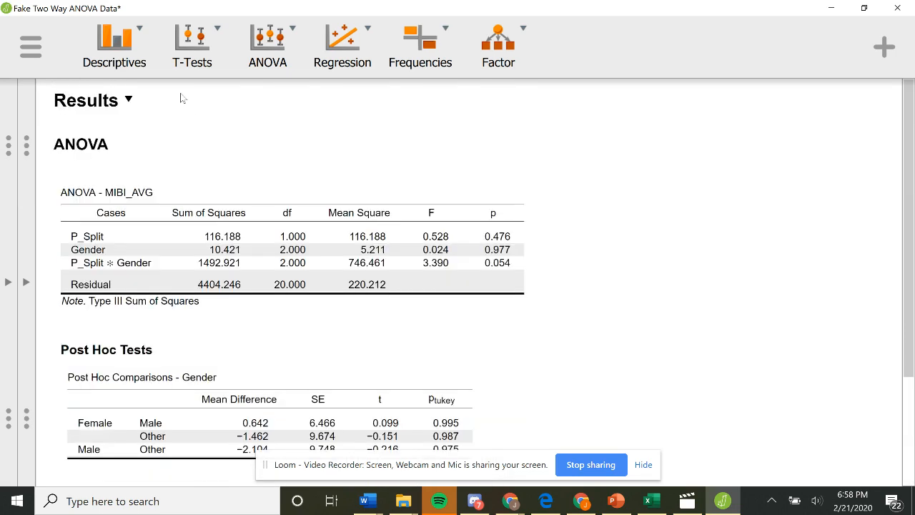
Create a Descriptive Statistics analysis with MIBI_AVG as its variable
{"action": "left_click", "coordinate": [130, 66]}
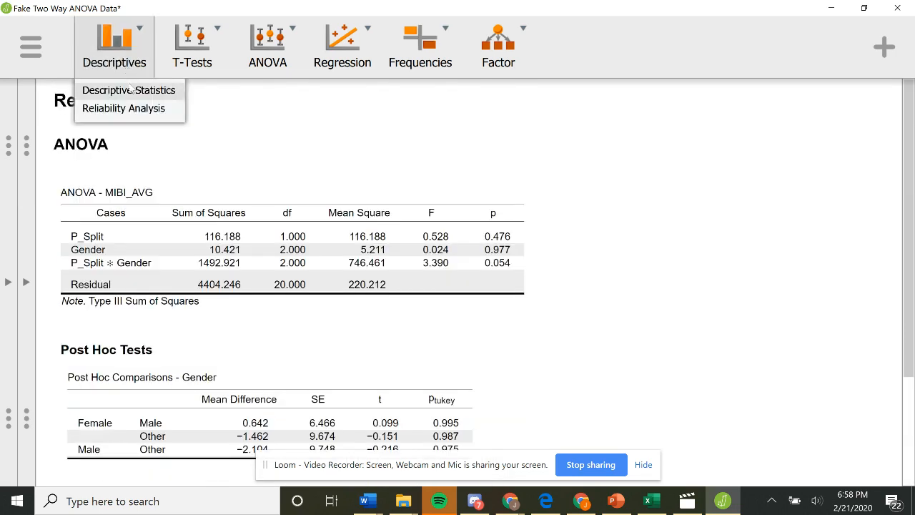
{"action": "left_click", "coordinate": [131, 90]}
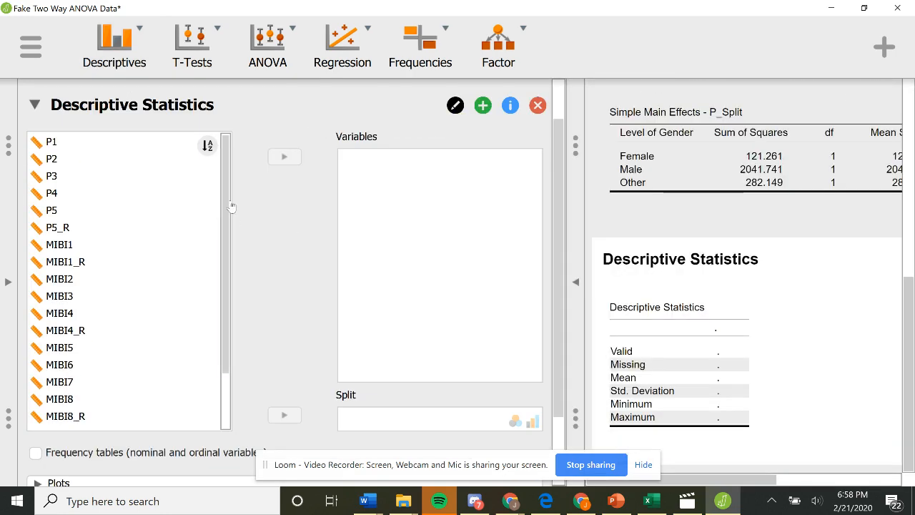
{"action": "left_click_drag", "start_coordinate": [231, 207], "coordinate": [230, 334]}
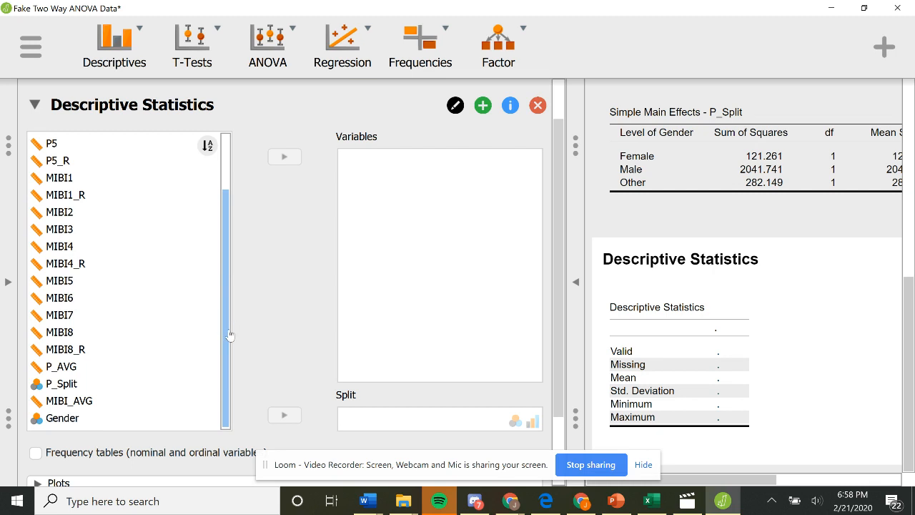
{"action": "left_click", "coordinate": [108, 400]}
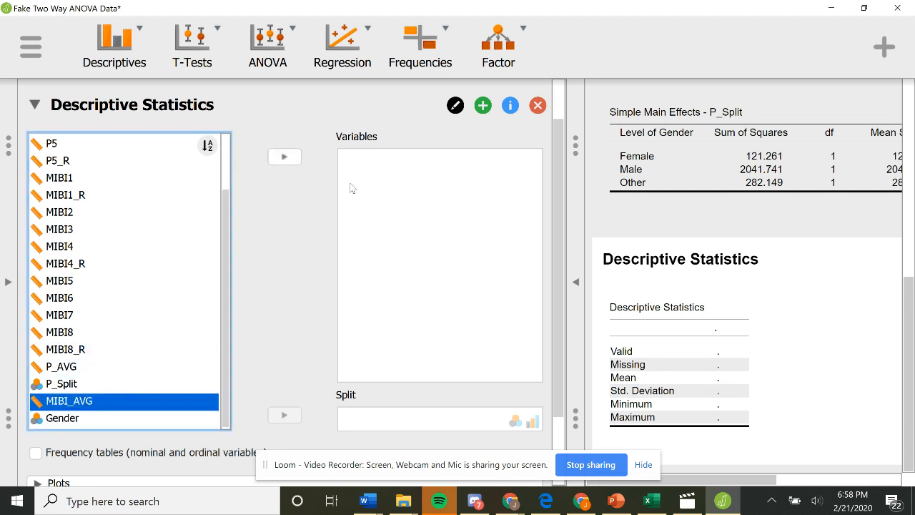
{"action": "left_click", "coordinate": [285, 156]}
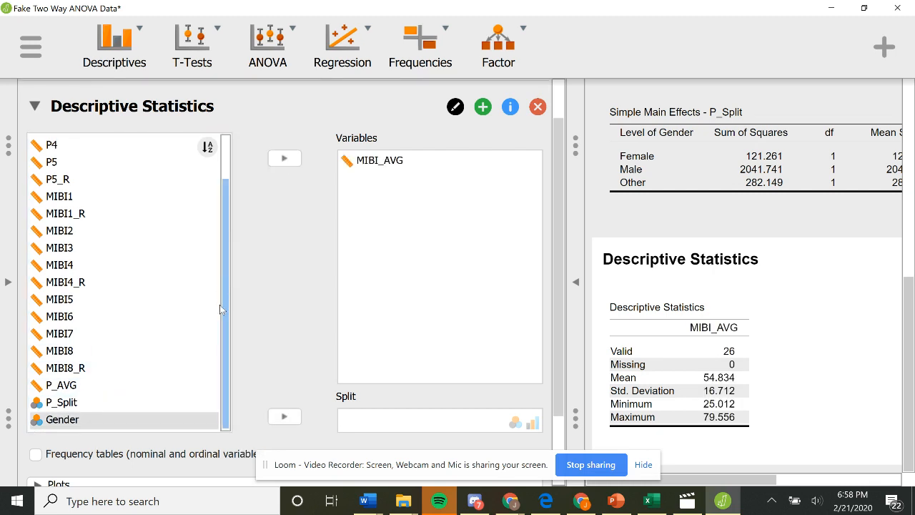
Split the MIBI_AVG descriptives by P_Split and compare the Low and High group statistics
{"action": "mouse_move", "coordinate": [221, 306]}
{"action": "left_mouse_down"}
{"action": "mouse_move", "coordinate": [227, 378]}
{"action": "mouse_move", "coordinate": [236, 306]}
{"action": "left_mouse_up"}
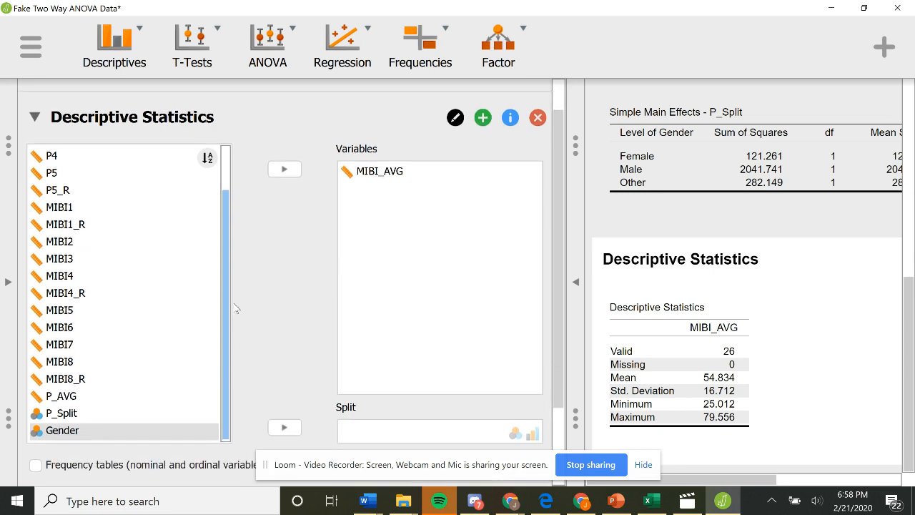
{"action": "left_click", "coordinate": [98, 413]}
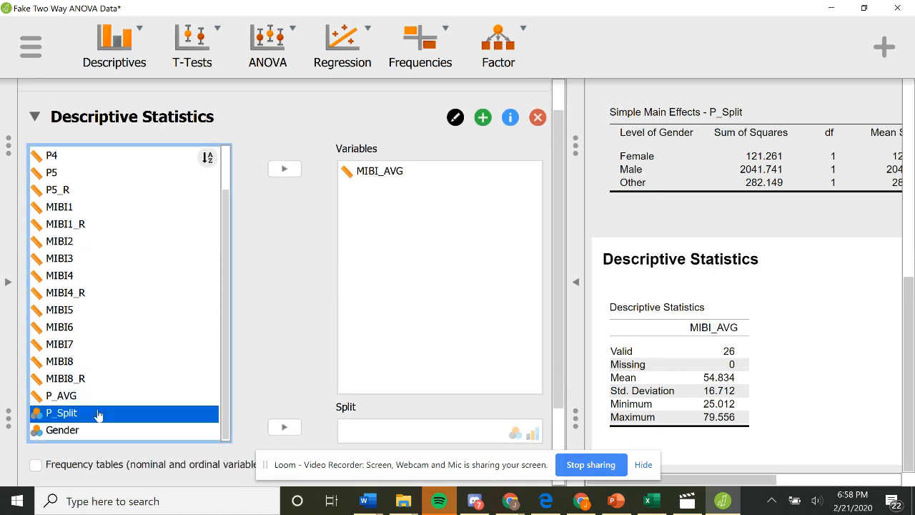
{"action": "left_click", "coordinate": [284, 427]}
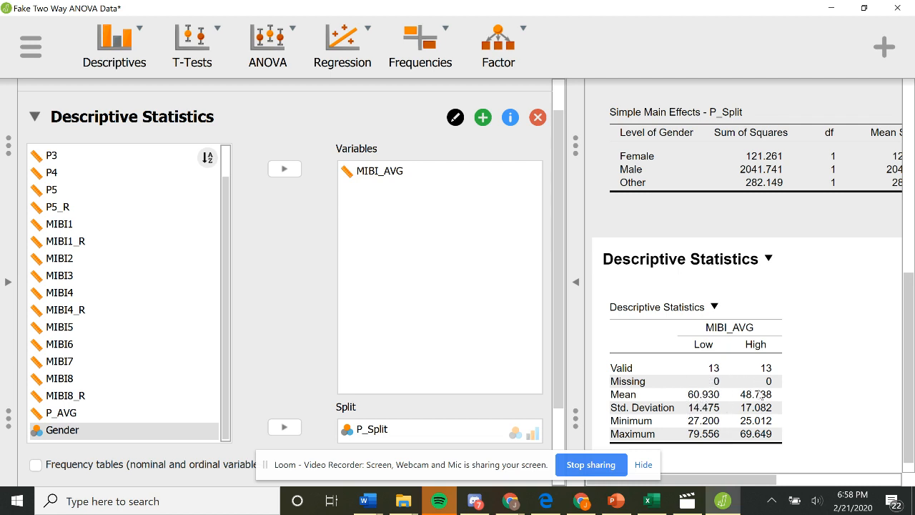
{"action": "scroll", "coordinate": [828, 282], "scroll_direction": "right", "scroll_amount": 2}
{"action": "scroll", "coordinate": [828, 281], "scroll_direction": "left", "scroll_amount": 2}
{"action": "mouse_move", "coordinate": [228, 210]}
{"action": "left_mouse_down"}
{"action": "mouse_move", "coordinate": [230, 287]}
{"action": "mouse_move", "coordinate": [229, 217]}
{"action": "left_mouse_up"}
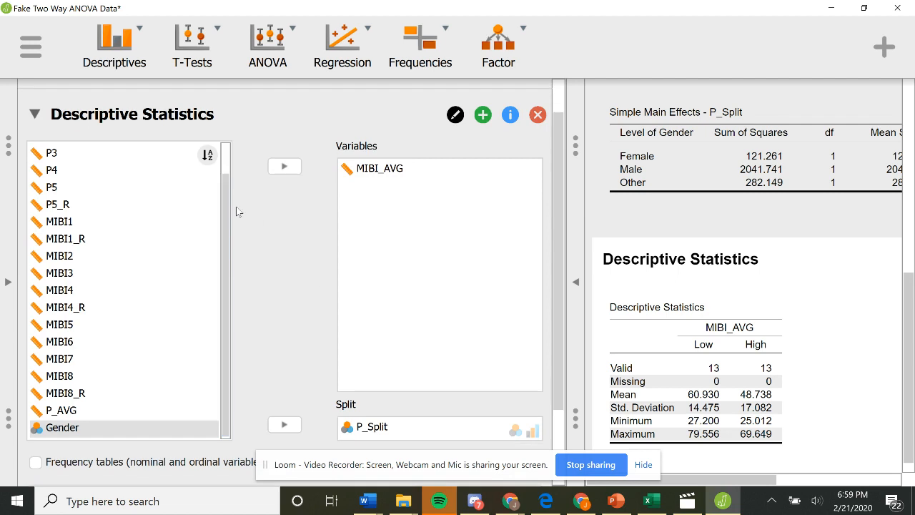
Collapse the first descriptives form and create a second Descriptive Statistics analysis with MIBI_AVG as its variable
{"action": "left_click", "coordinate": [35, 115]}
{"action": "left_click", "coordinate": [114, 47]}
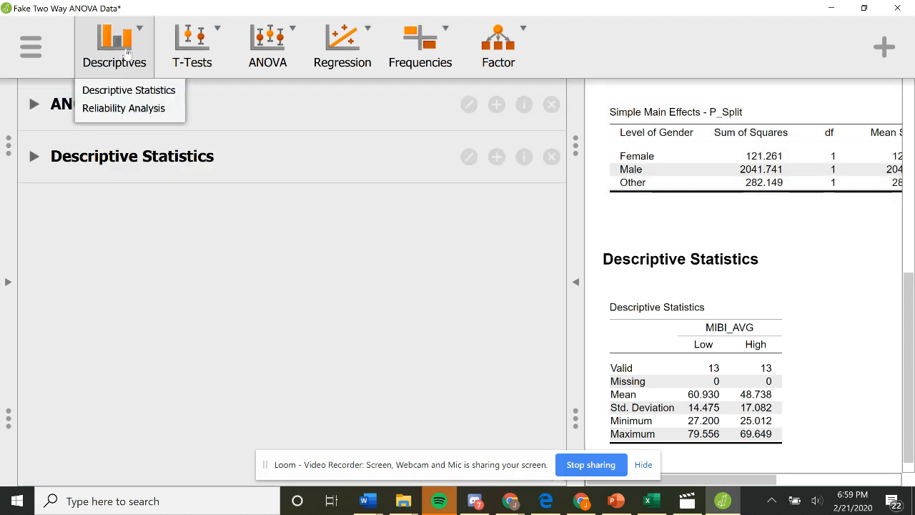
{"action": "left_click", "coordinate": [131, 94]}
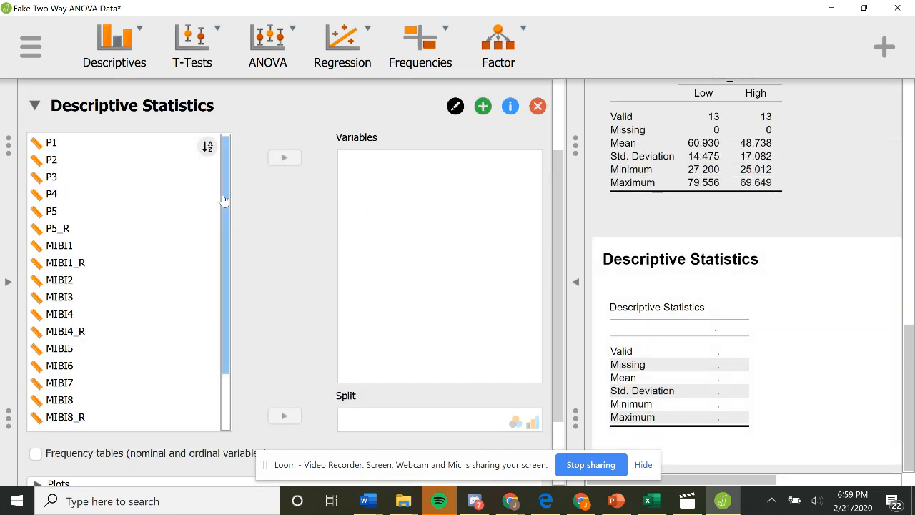
{"action": "left_click_drag", "start_coordinate": [225, 235], "coordinate": [215, 338]}
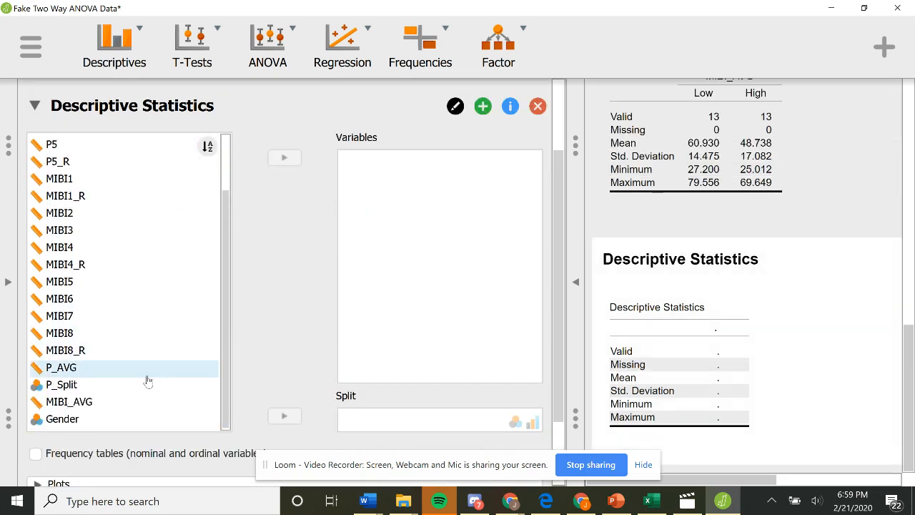
{"action": "left_click", "coordinate": [105, 401]}
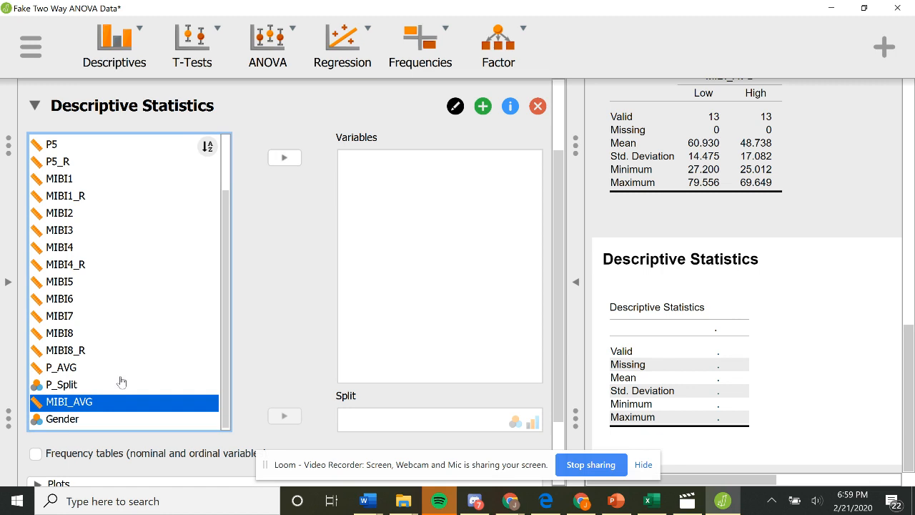
{"action": "left_click", "coordinate": [284, 157]}
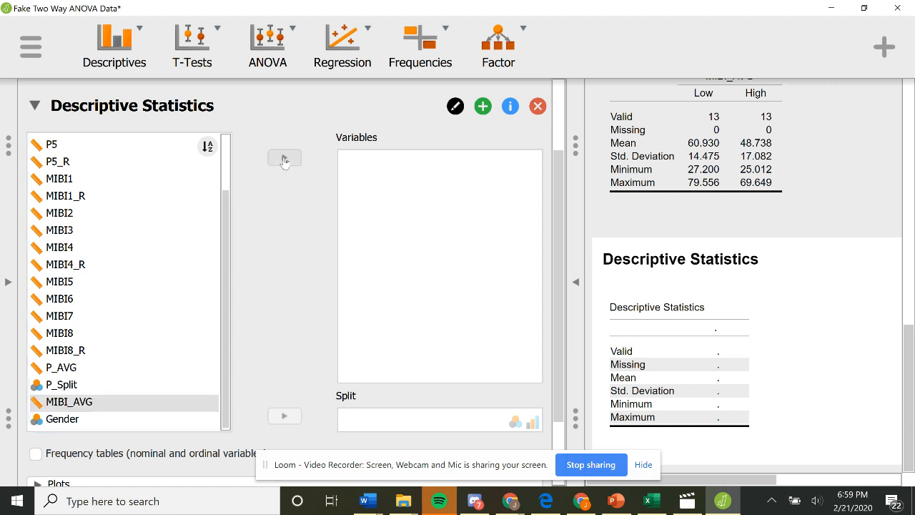
Split the second MIBI_AVG descriptives by Gender and review the group statistics alongside the other results
{"action": "left_click", "coordinate": [142, 423]}
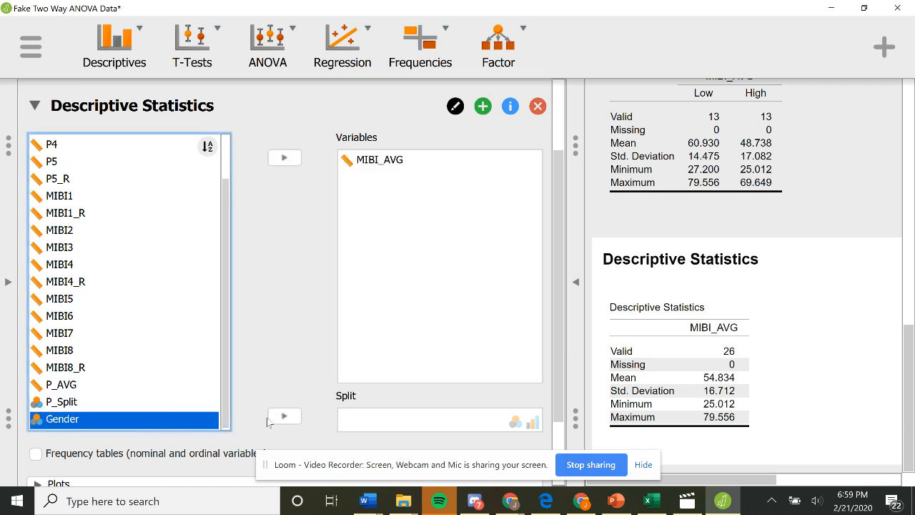
{"action": "left_click", "coordinate": [284, 416]}
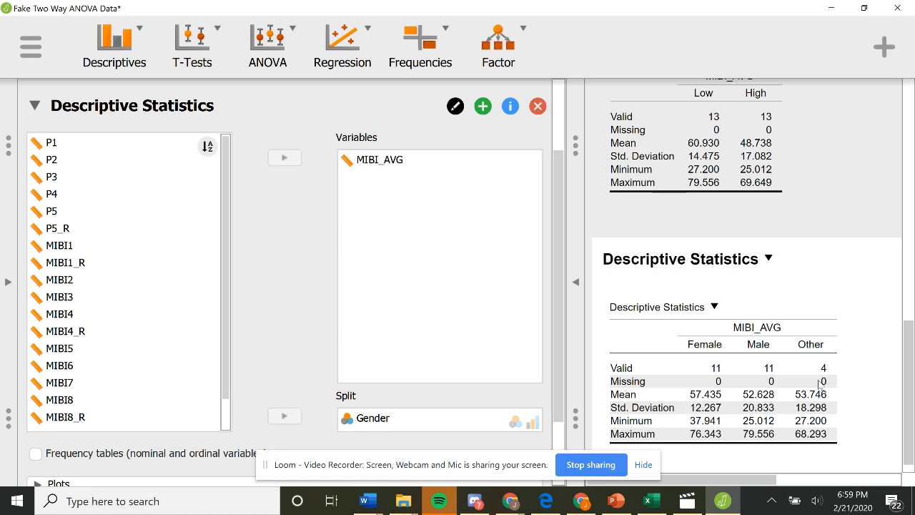
{"action": "scroll", "coordinate": [700, 316], "scroll_direction": "up", "scroll_amount": 10}
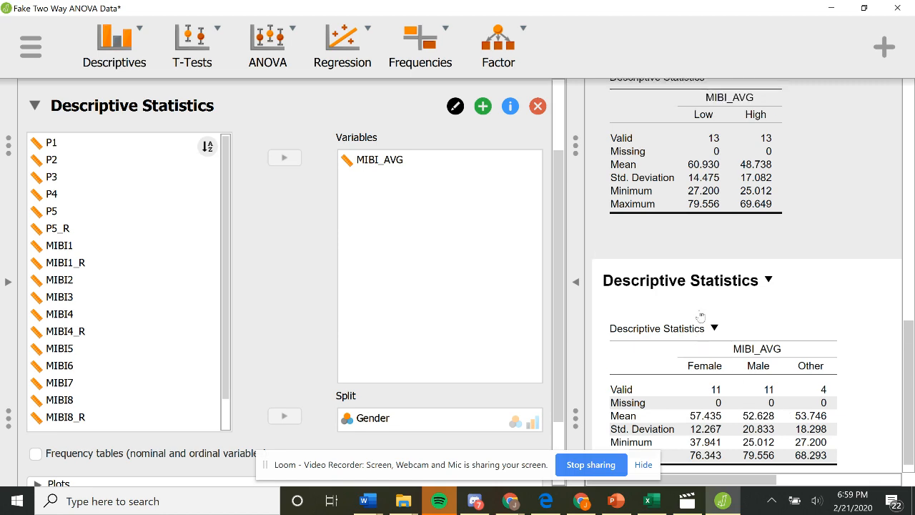
{"action": "scroll", "coordinate": [700, 316], "scroll_direction": "up", "scroll_amount": 3}
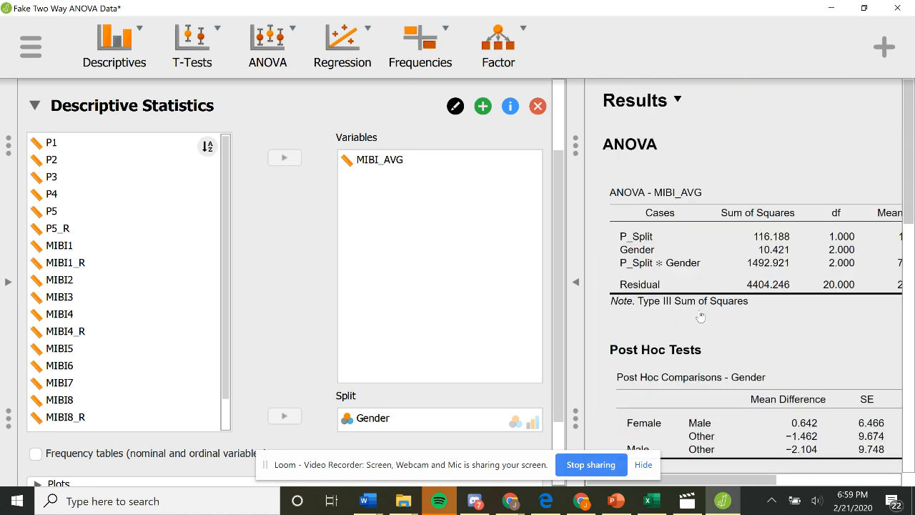
{"action": "scroll", "coordinate": [701, 315], "scroll_direction": "down", "scroll_amount": 10}
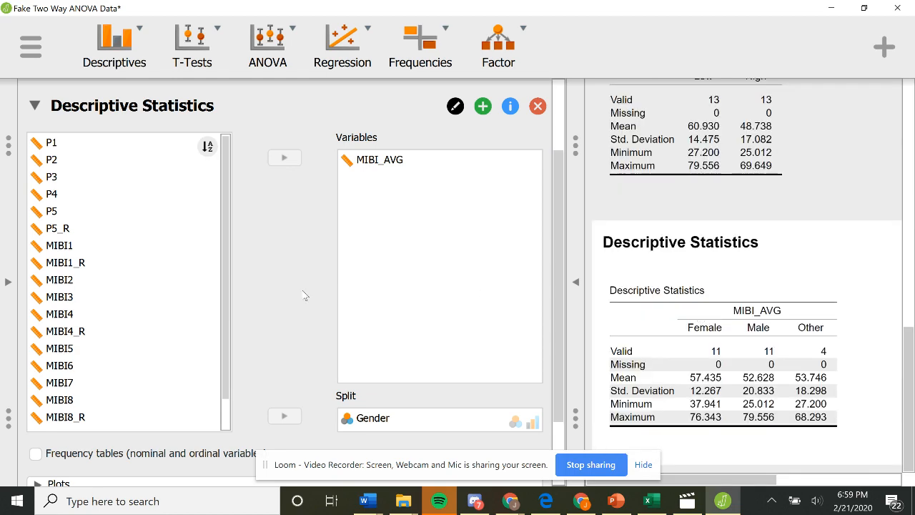
Reopen the ANOVA analysis and enable descriptive statistics in its additional options
{"action": "scroll", "coordinate": [305, 295], "scroll_direction": "down", "scroll_amount": 3}
{"action": "scroll", "coordinate": [305, 296], "scroll_direction": "up", "scroll_amount": 5}
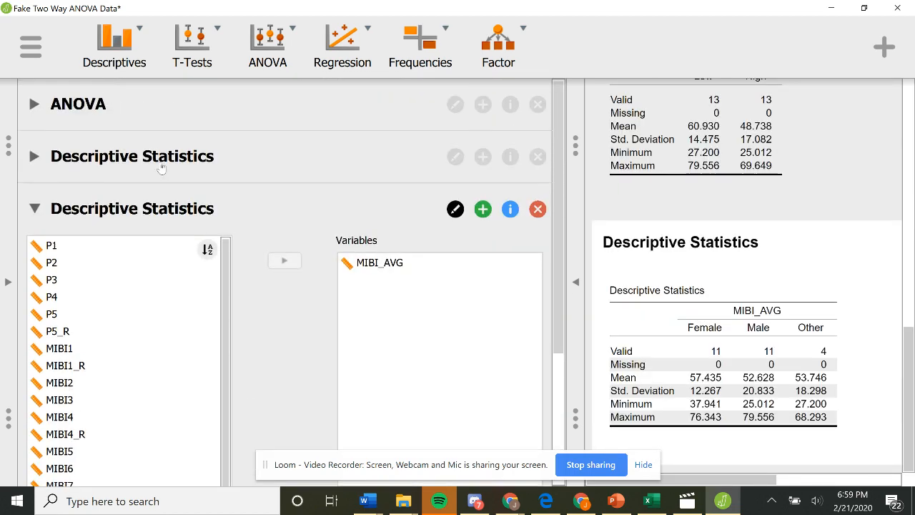
{"action": "left_click", "coordinate": [71, 104]}
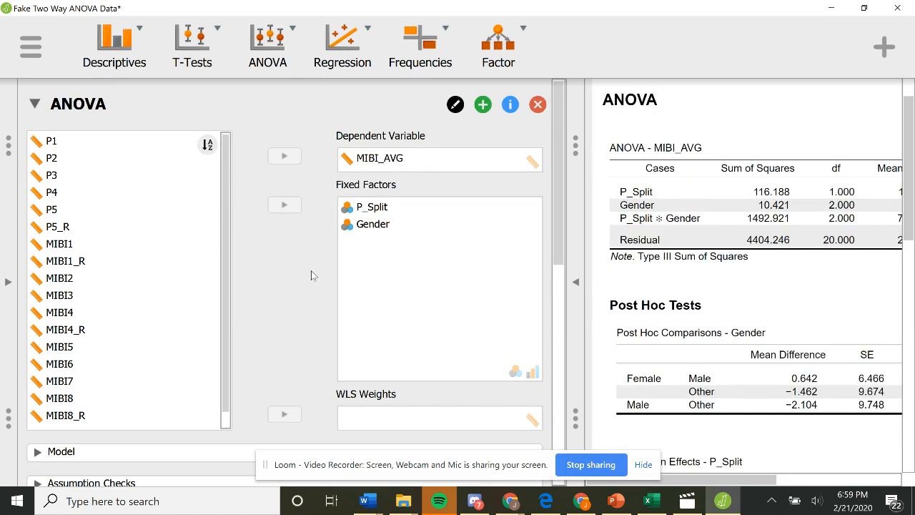
{"action": "scroll", "coordinate": [311, 272], "scroll_direction": "down", "scroll_amount": 8}
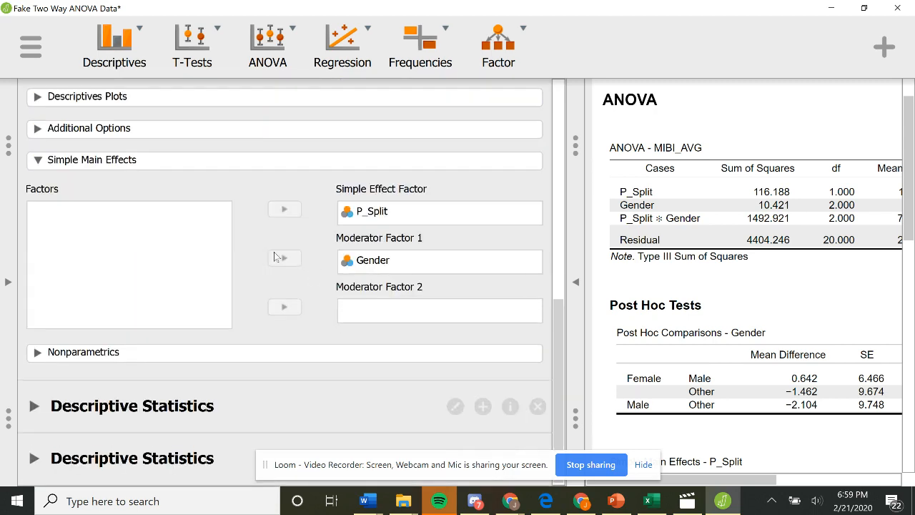
{"action": "scroll", "coordinate": [274, 251], "scroll_direction": "up", "scroll_amount": 5}
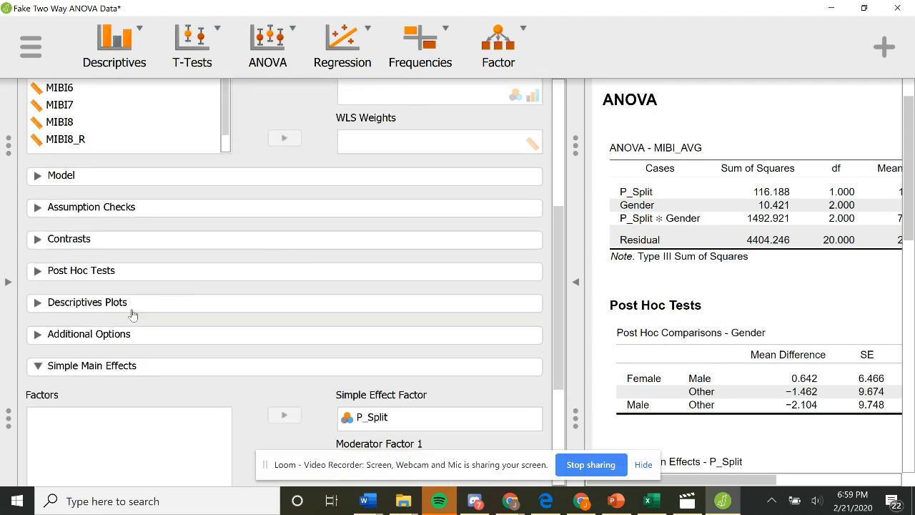
{"action": "left_click", "coordinate": [91, 336]}
{"action": "left_click_drag", "start_coordinate": [562, 246], "coordinate": [567, 373]}
{"action": "left_click", "coordinate": [109, 278]}
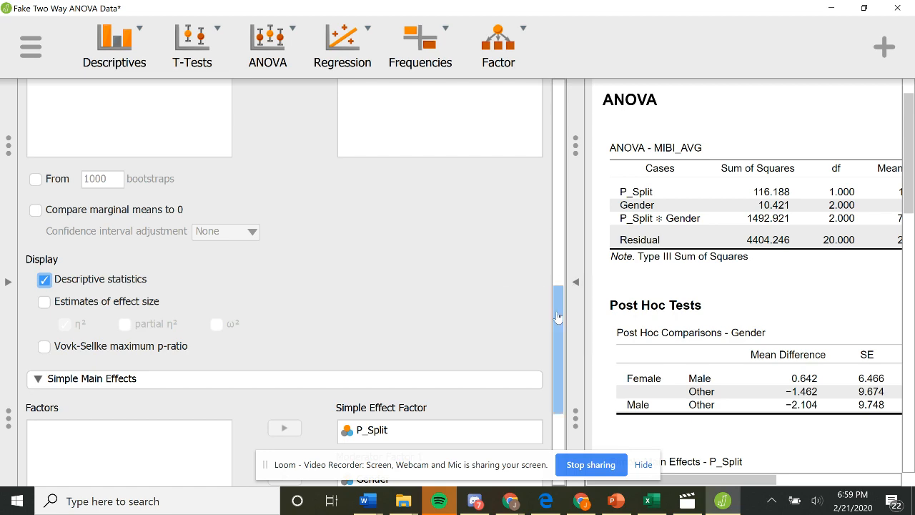
{"action": "left_click_drag", "start_coordinate": [558, 301], "coordinate": [558, 224]}
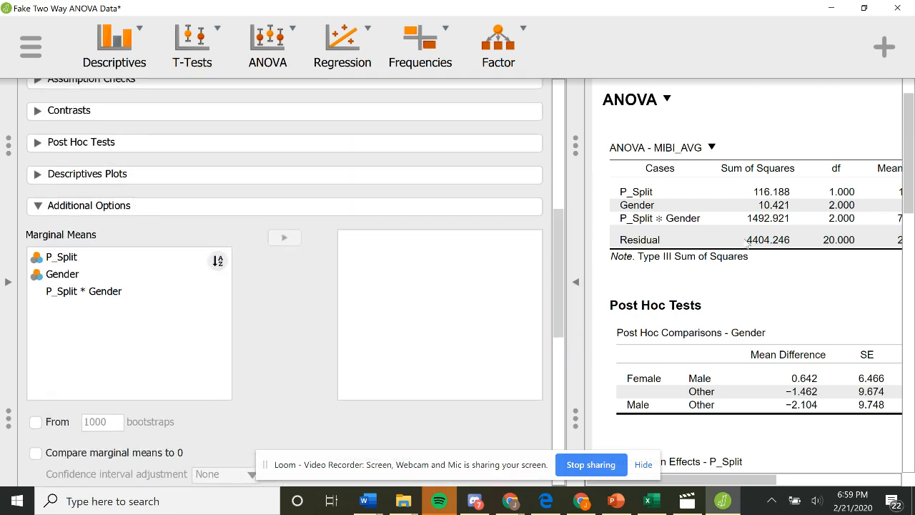
Expand the results to full width and examine the P_Split by Gender descriptives against the simple main effects and ANOVA tables
{"action": "scroll", "coordinate": [746, 243], "scroll_direction": "down", "scroll_amount": 8}
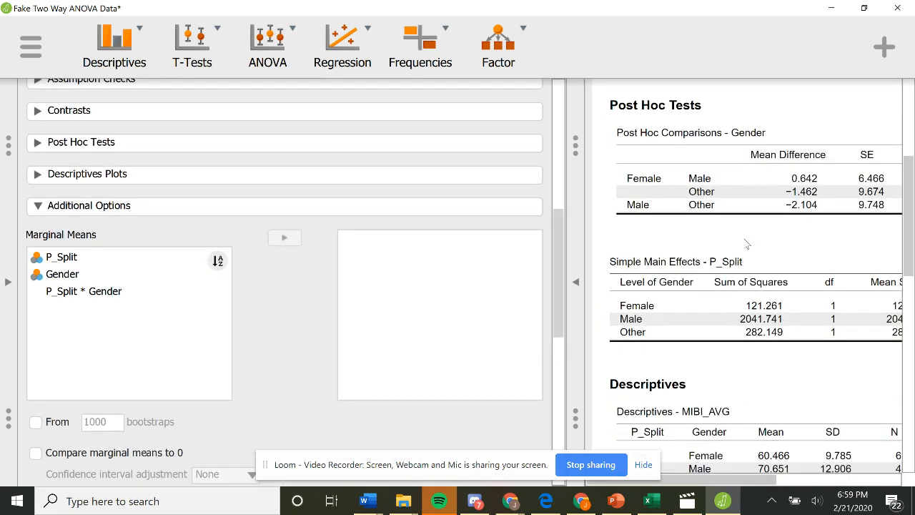
{"action": "scroll", "coordinate": [747, 243], "scroll_direction": "up", "scroll_amount": 3}
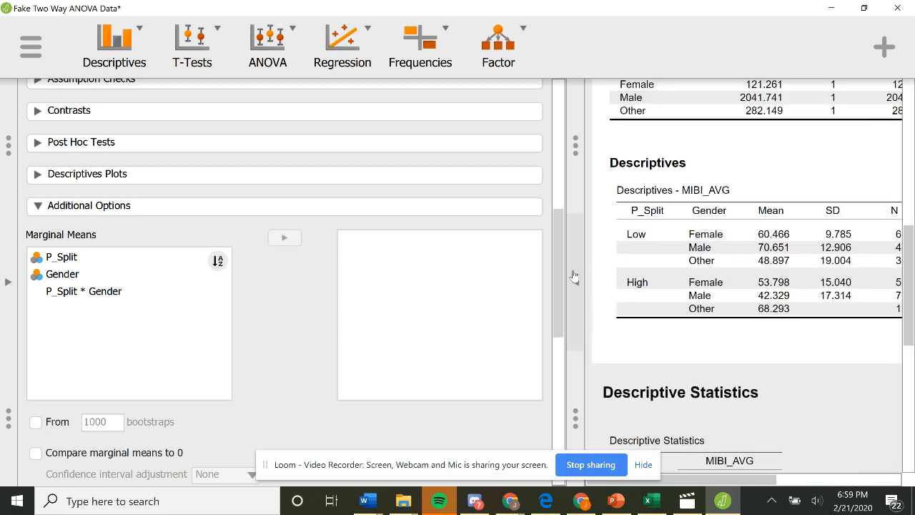
{"action": "left_click", "coordinate": [575, 280]}
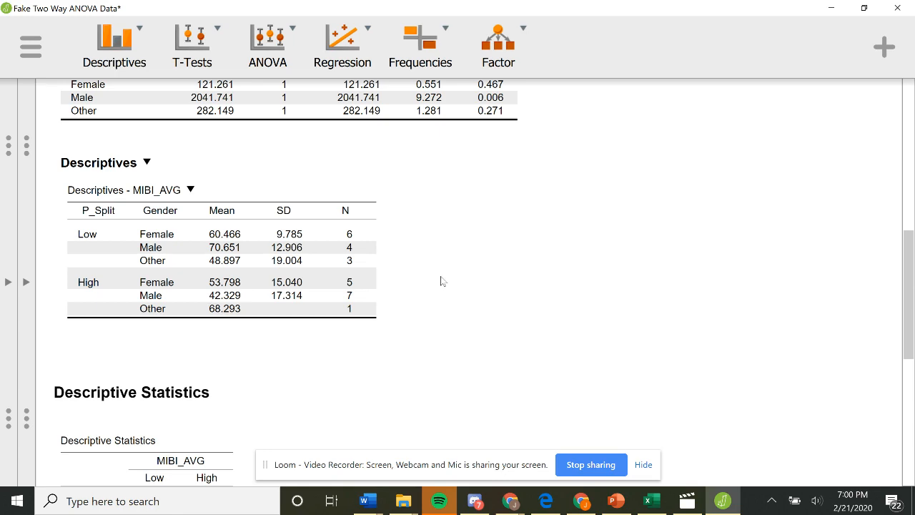
{"action": "scroll", "coordinate": [450, 281], "scroll_direction": "up", "scroll_amount": 1}
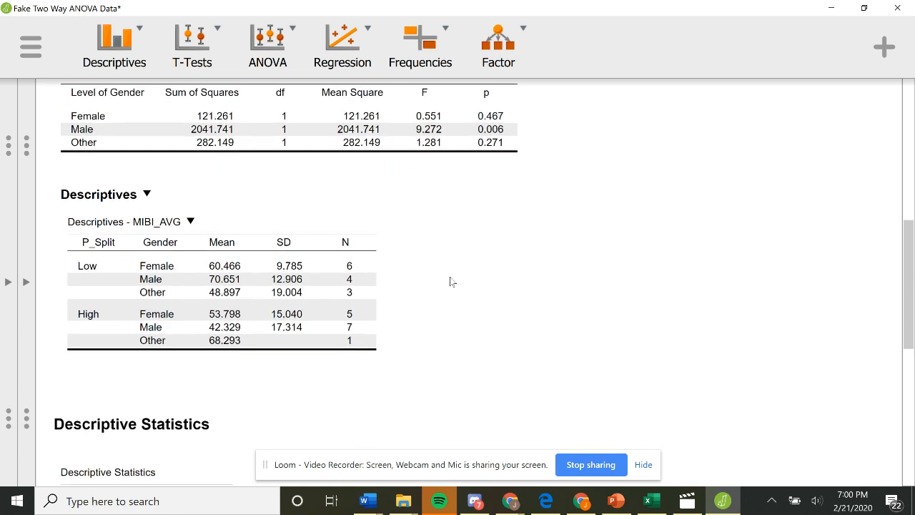
{"action": "scroll", "coordinate": [507, 303], "scroll_direction": "up", "scroll_amount": 6}
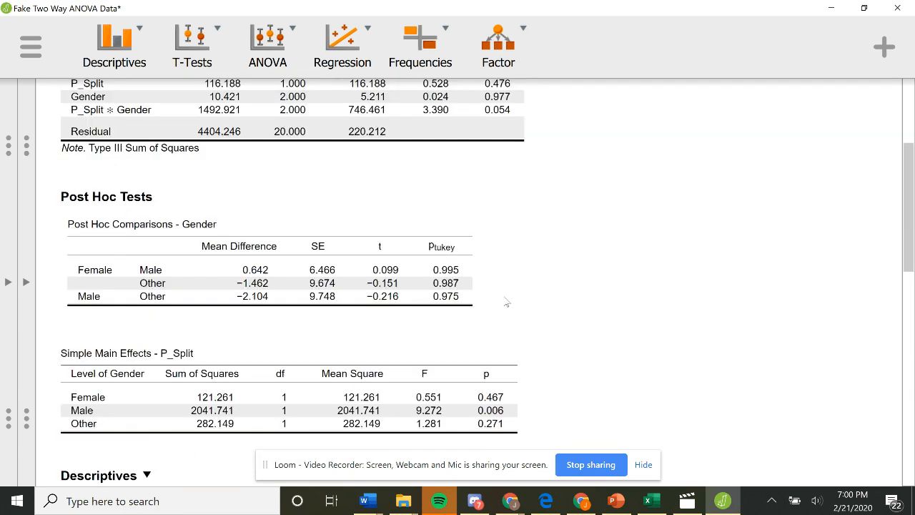